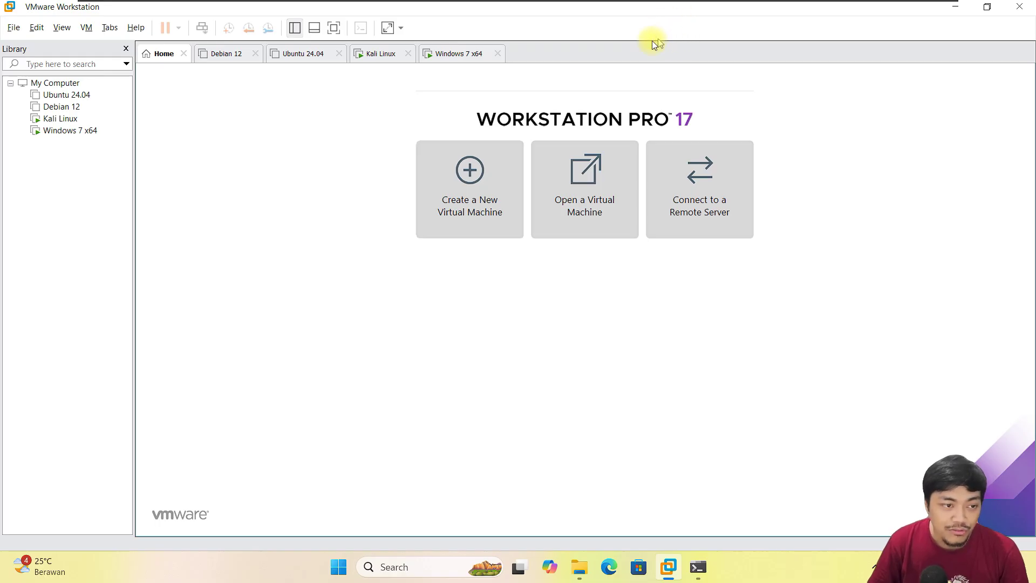
# Step: Look over the running Kali Linux and Windows 7 x64 virtual machines by switching between them
pyautogui.click(381, 54)
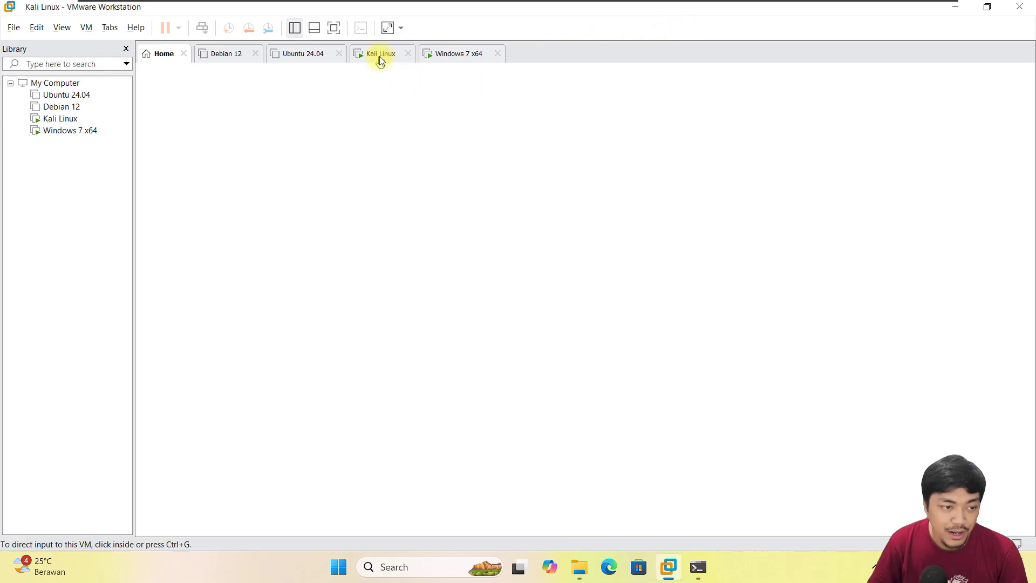
pyautogui.click(451, 57)
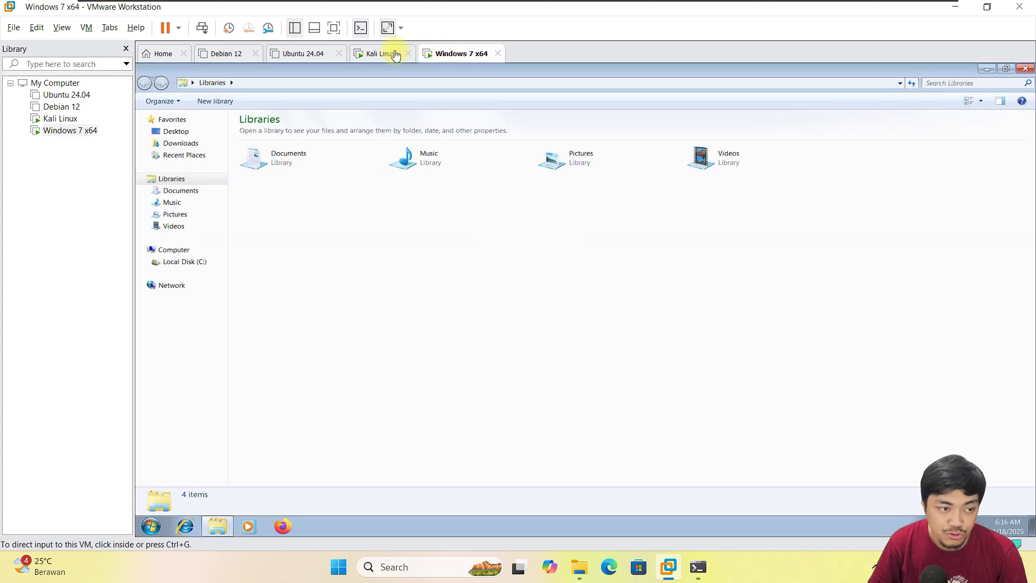
pyautogui.click(380, 54)
pyautogui.click(460, 53)
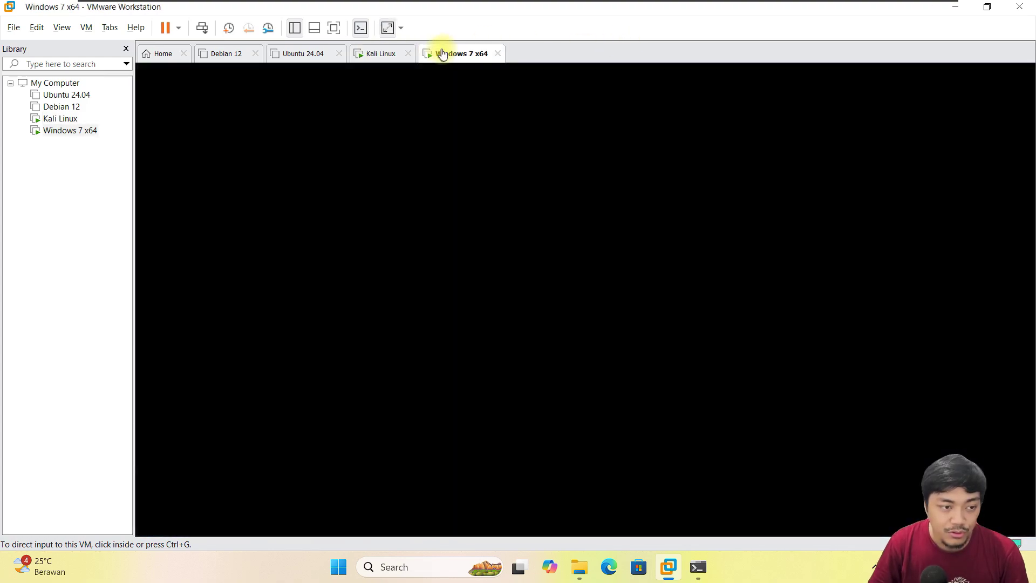
pyautogui.click(377, 53)
pyautogui.click(456, 53)
pyautogui.click(367, 53)
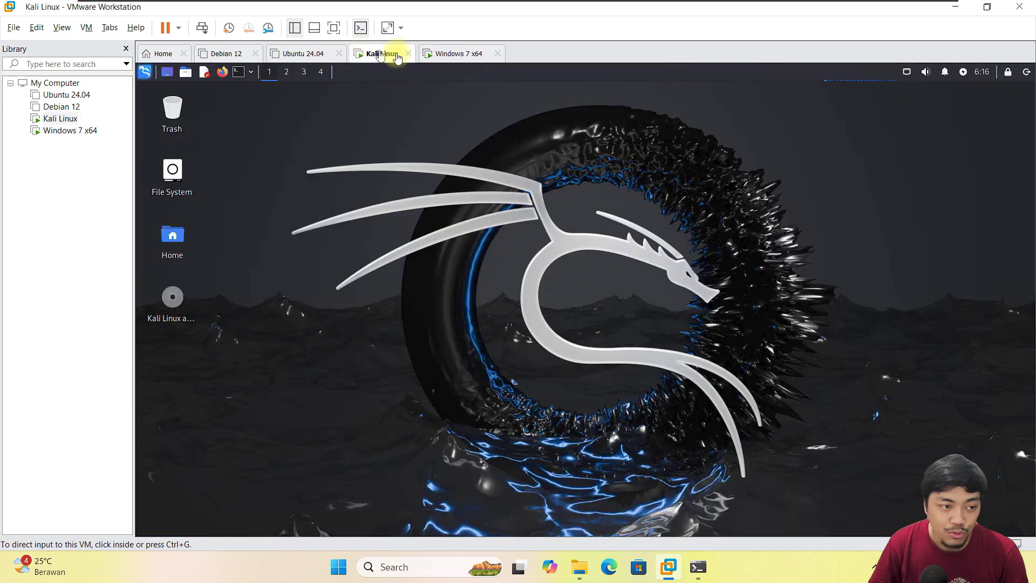
pyautogui.click(467, 54)
pyautogui.click(380, 54)
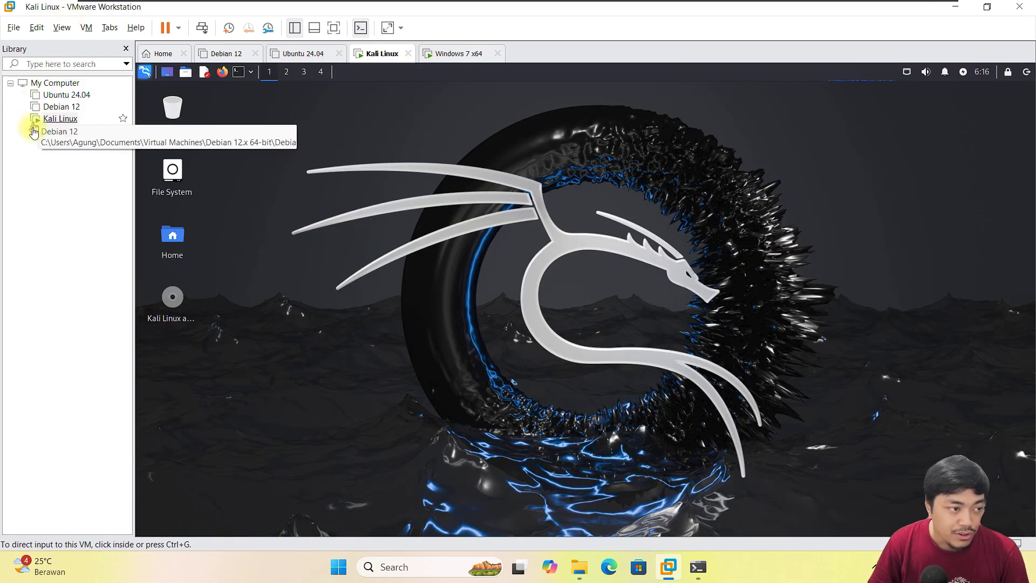
# Step: Check the network connection mode of the Kali Linux virtual machine's Network Adapter, then close its settings without saving
pyautogui.rightClick(63, 123)
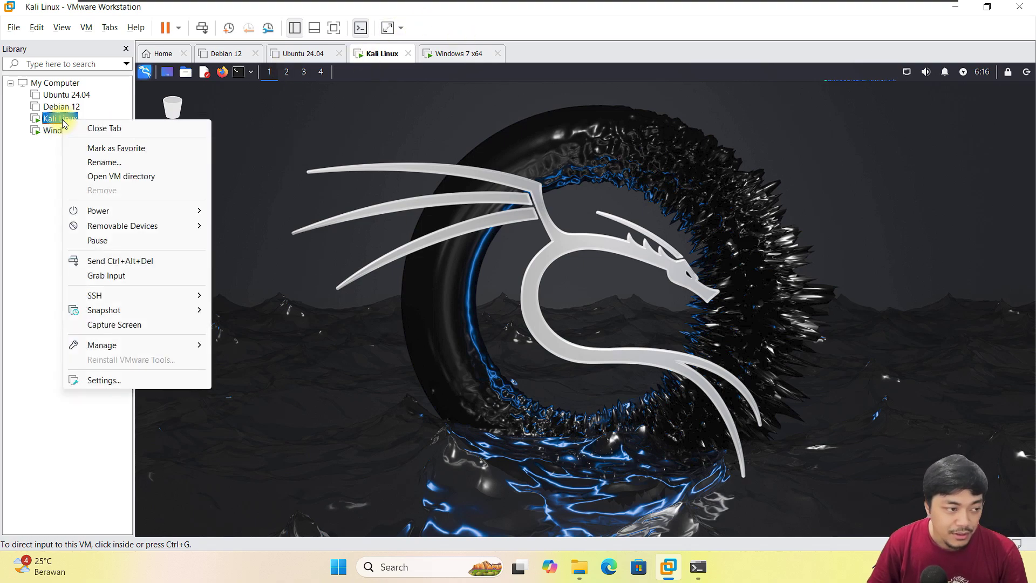
pyautogui.click(134, 377)
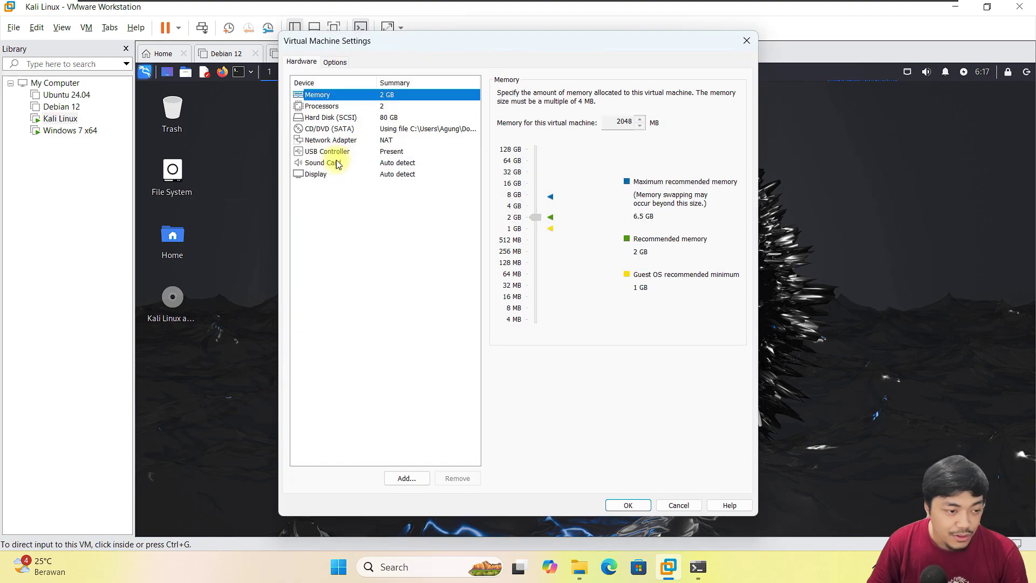
pyautogui.click(353, 141)
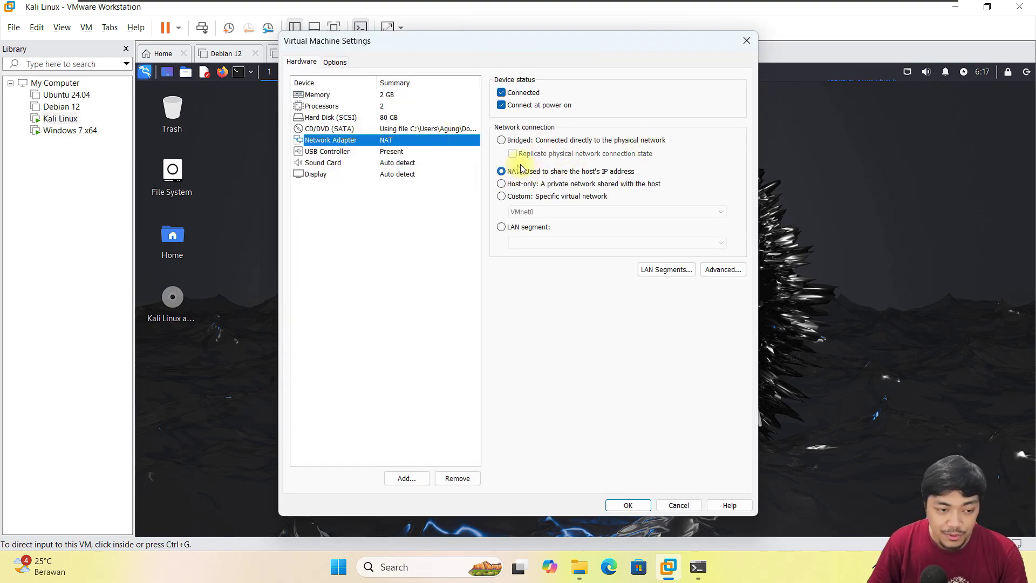
pyautogui.click(564, 172)
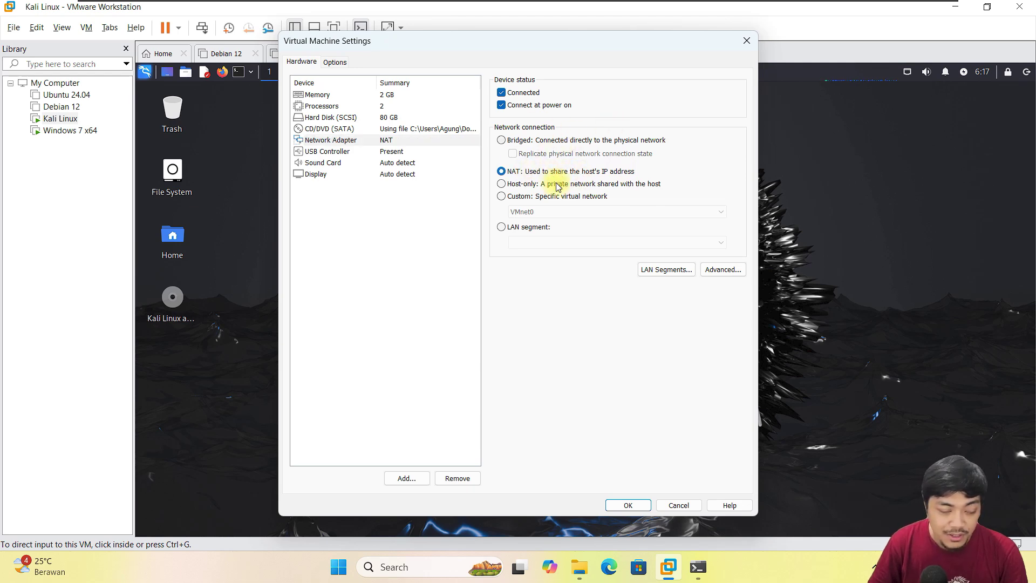
pyautogui.click(674, 503)
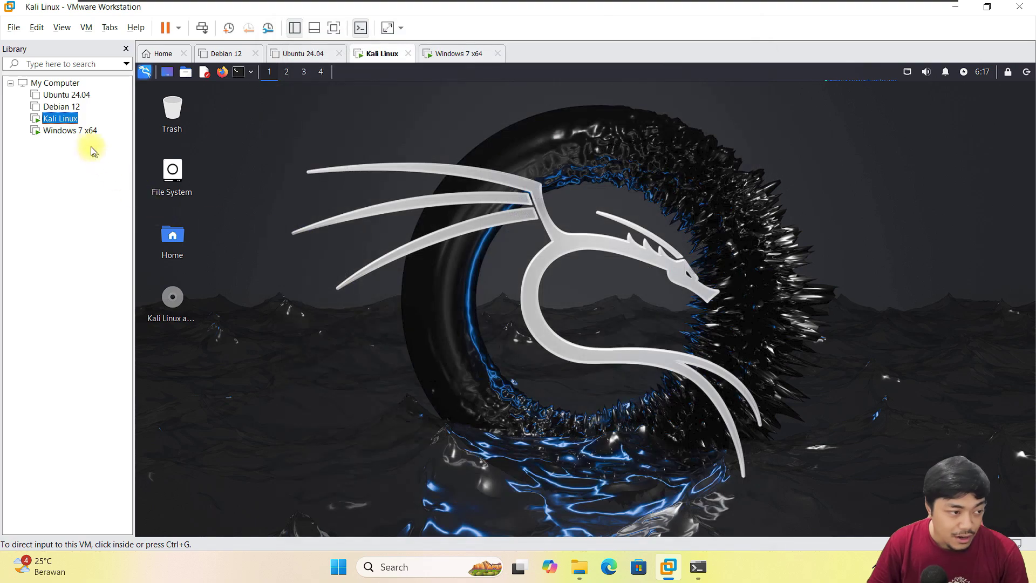
# Step: Check the Network Adapter settings of the Windows 7 x64 virtual machine and close them without saving
pyautogui.click(70, 130)
pyautogui.rightClick(71, 134)
pyautogui.click(140, 379)
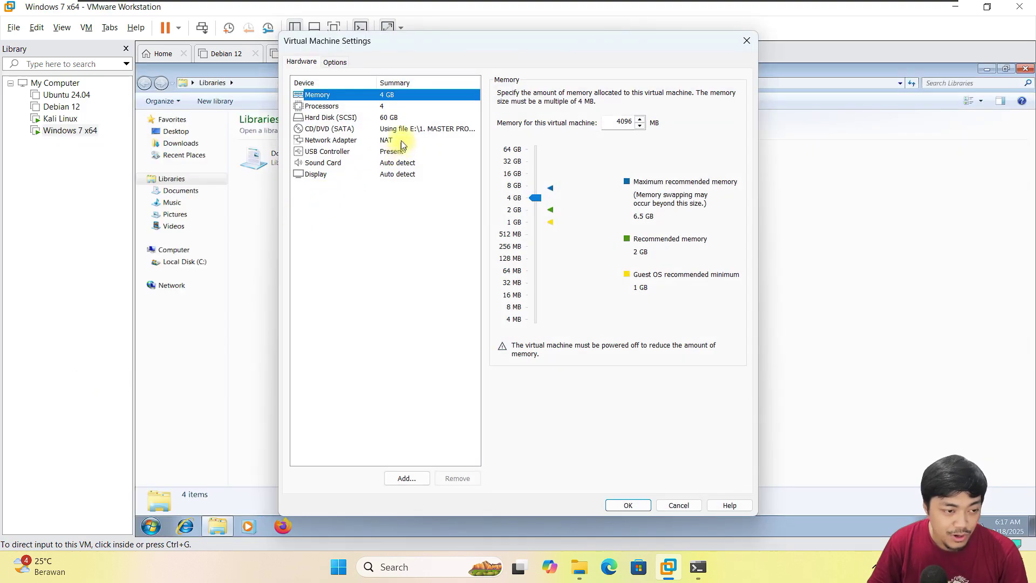
pyautogui.click(400, 140)
pyautogui.click(678, 506)
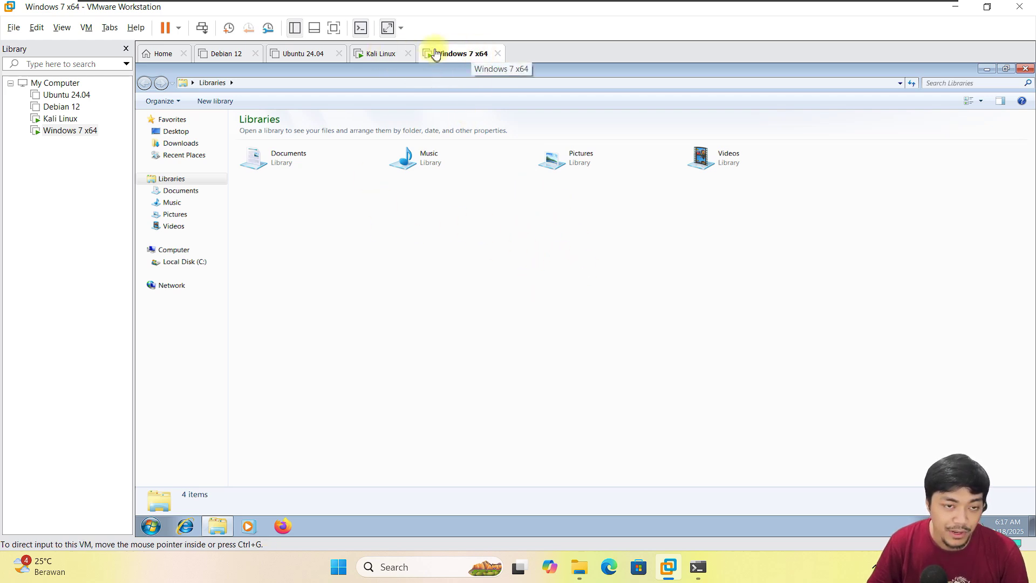
# Step: Open a terminal in Kali Linux and run "ip a" to view the eth0 network interface
pyautogui.click(362, 53)
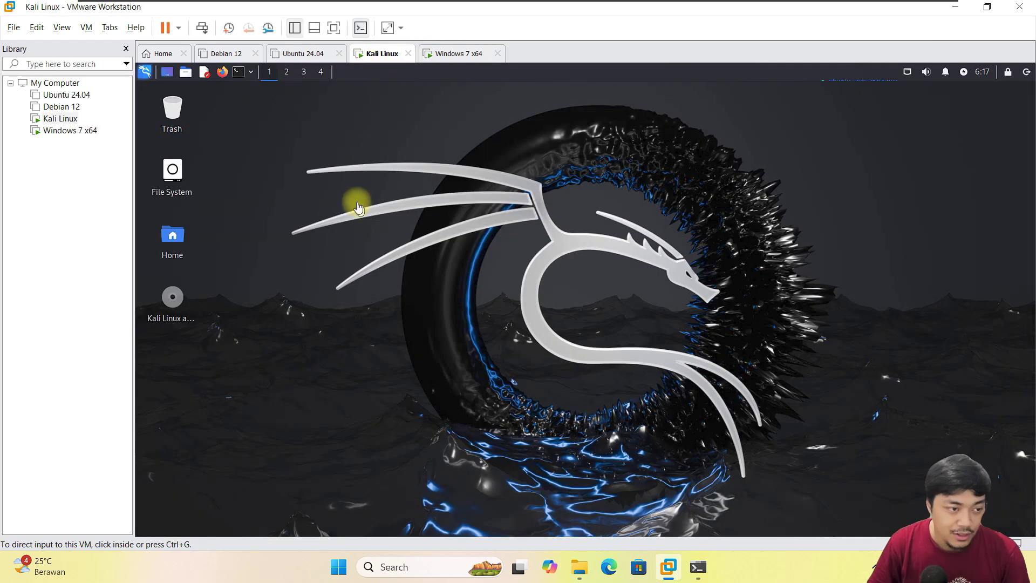
pyautogui.click(238, 72)
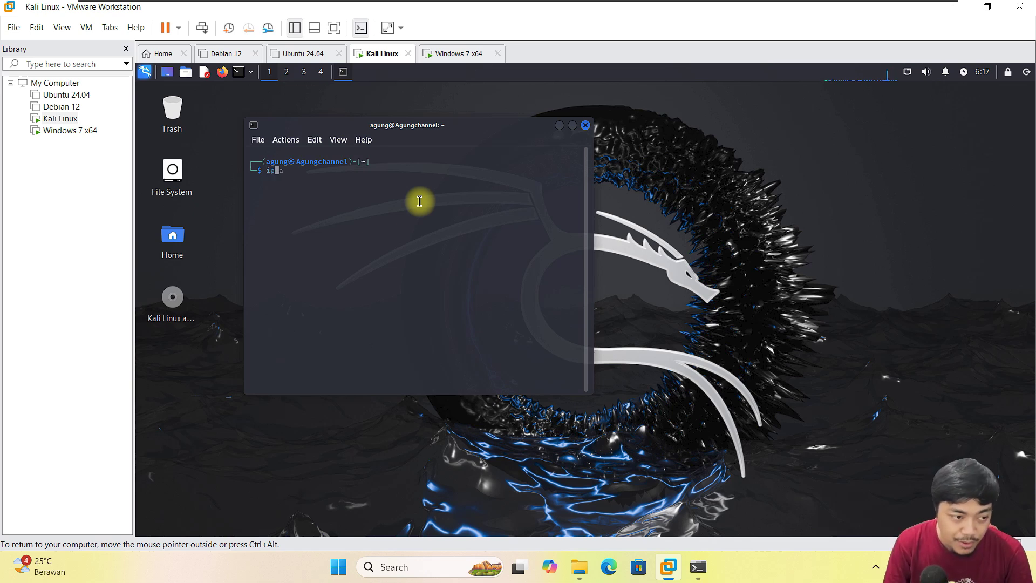
pyautogui.write('ip a')
pyautogui.press('Return')
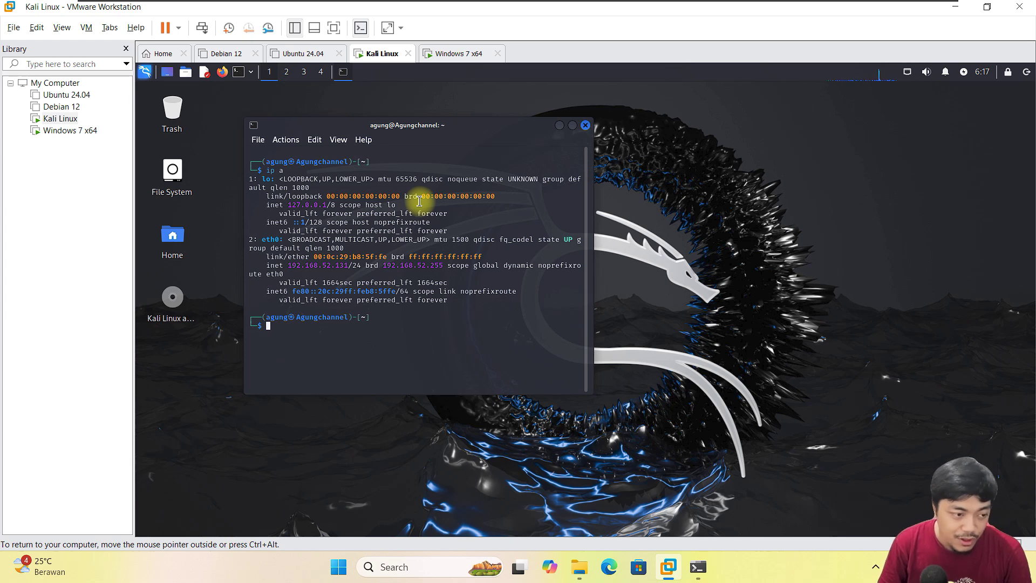
pyautogui.doubleClick(272, 239)
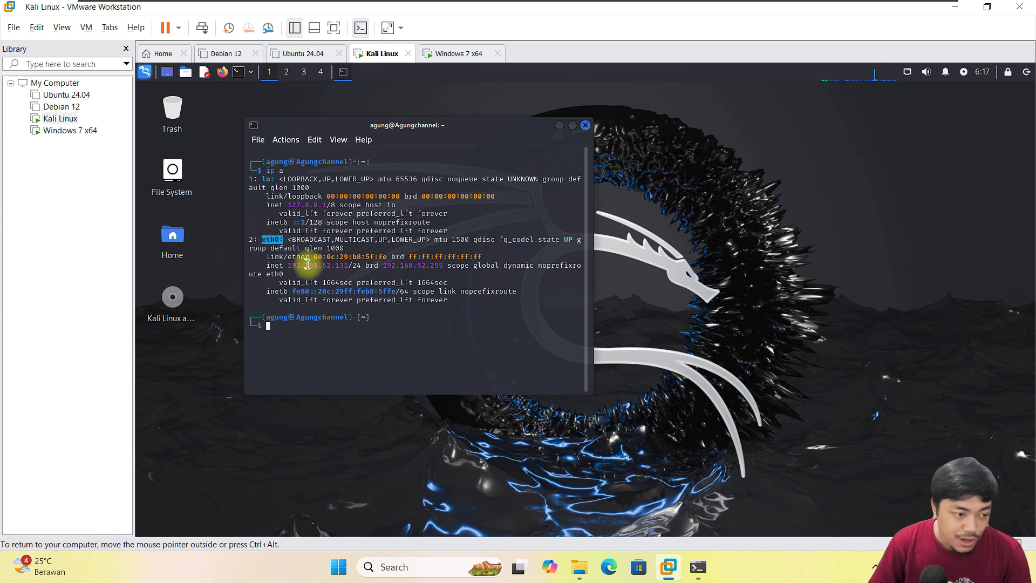
pyautogui.click(414, 323)
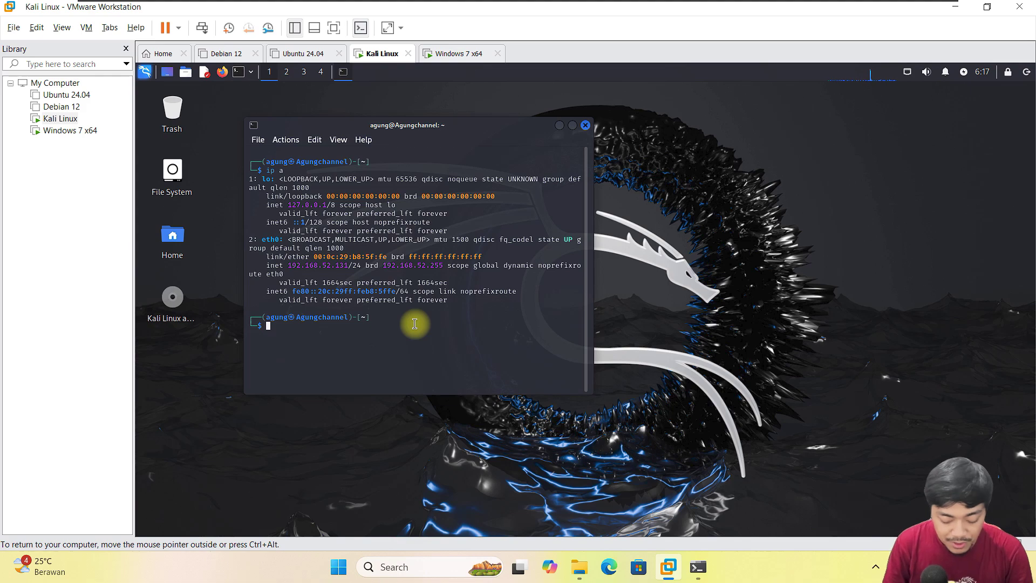
# Step: Run "ip address" and "ip a" in the Kali terminal and examine the IPv4 address of eth0
pyautogui.write('ip a')
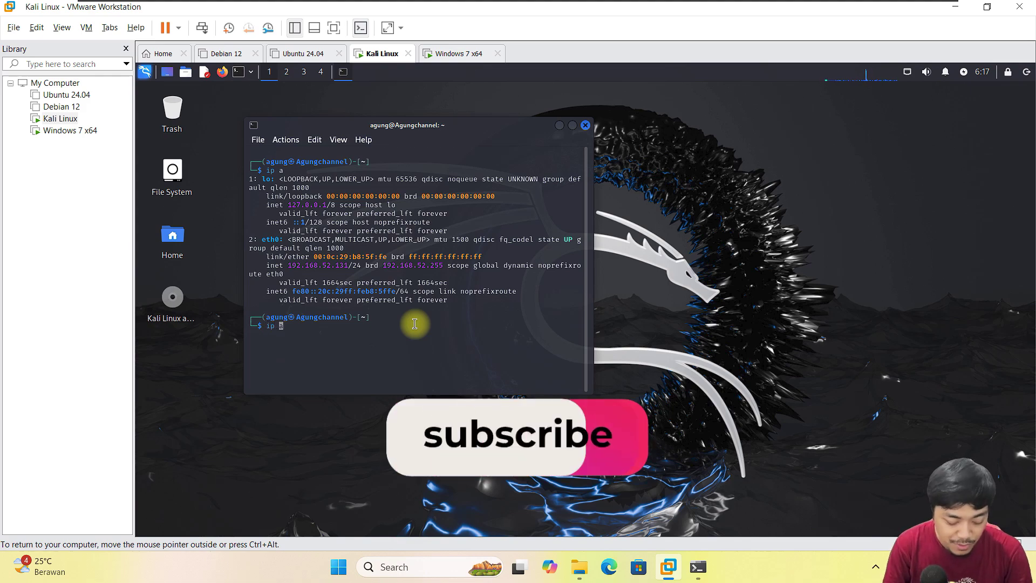
pyautogui.write('ddress')
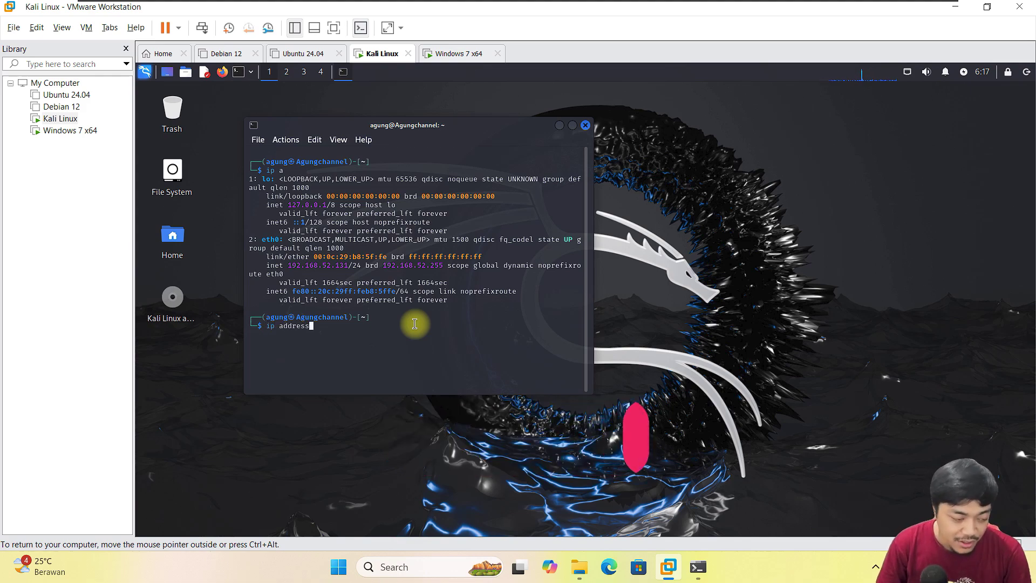
pyautogui.press('Return')
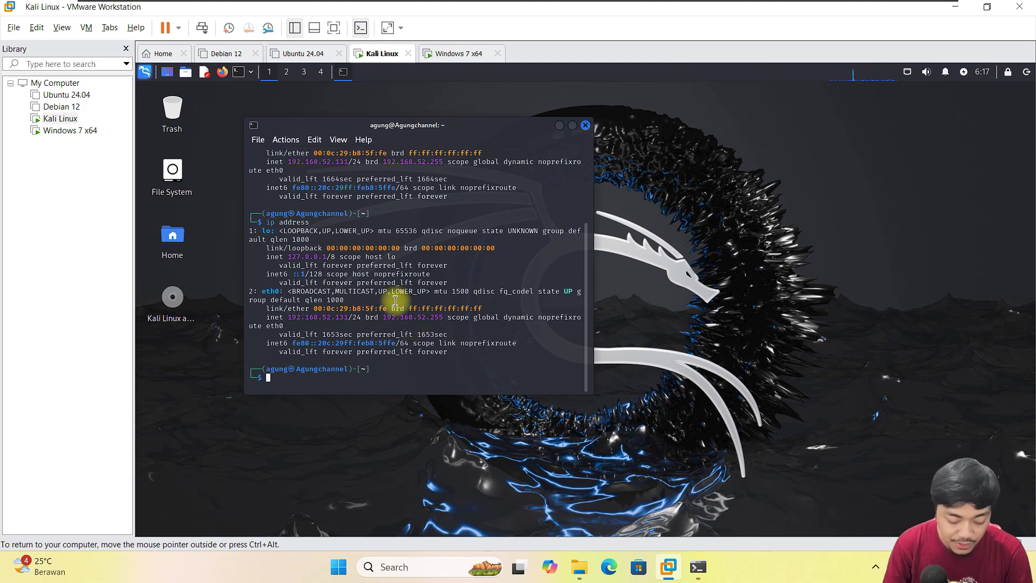
pyautogui.write('ip a')
pyautogui.press('Return')
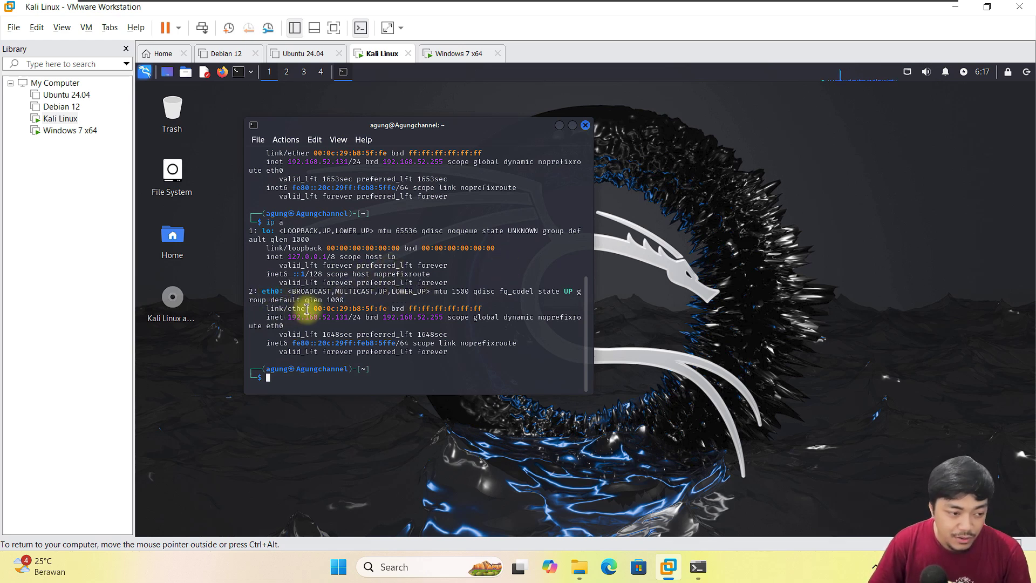
pyautogui.moveTo(287, 317); pyautogui.dragTo(348, 318)
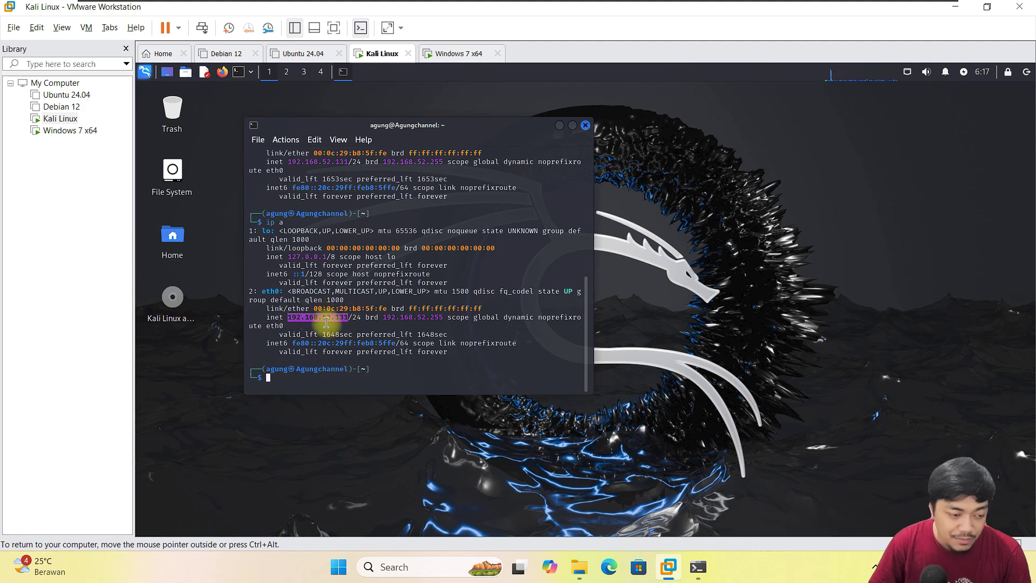
pyautogui.click(358, 313)
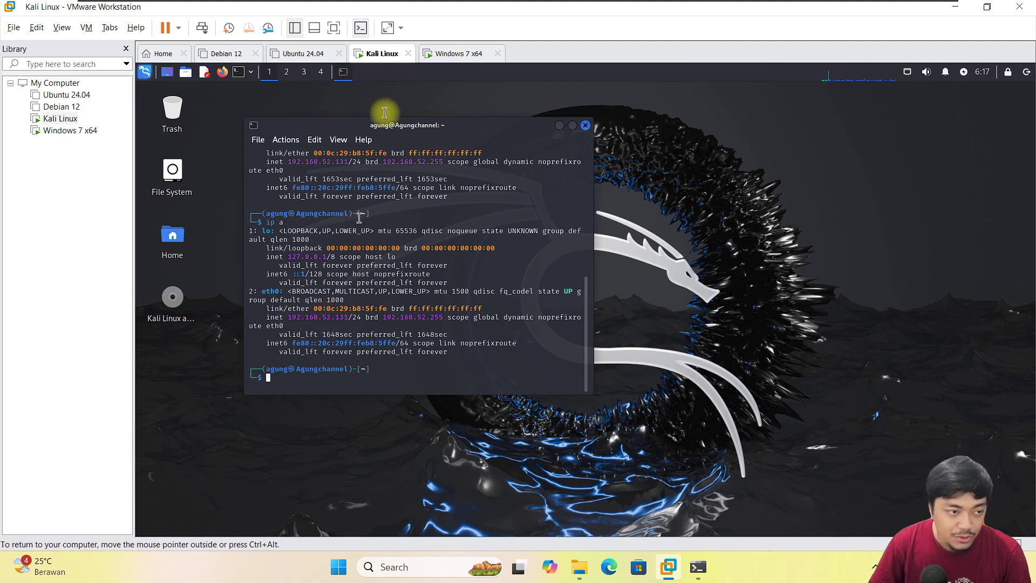
# Step: Open a Command Prompt in the Windows 7 x64 virtual machine and run "ipconfig" to view its IP configuration
pyautogui.click(455, 53)
pyautogui.click(151, 531)
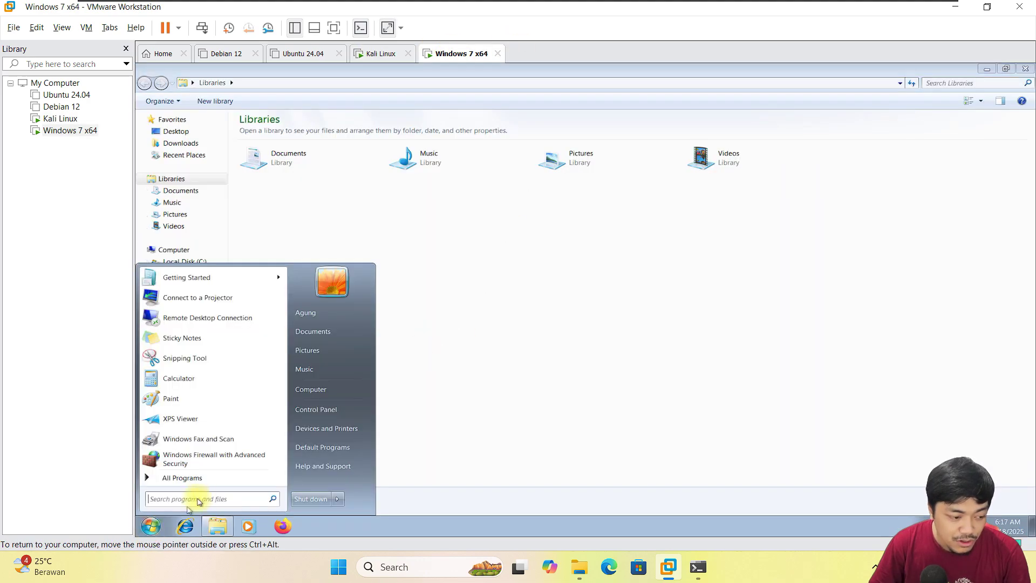
pyautogui.write('cmd')
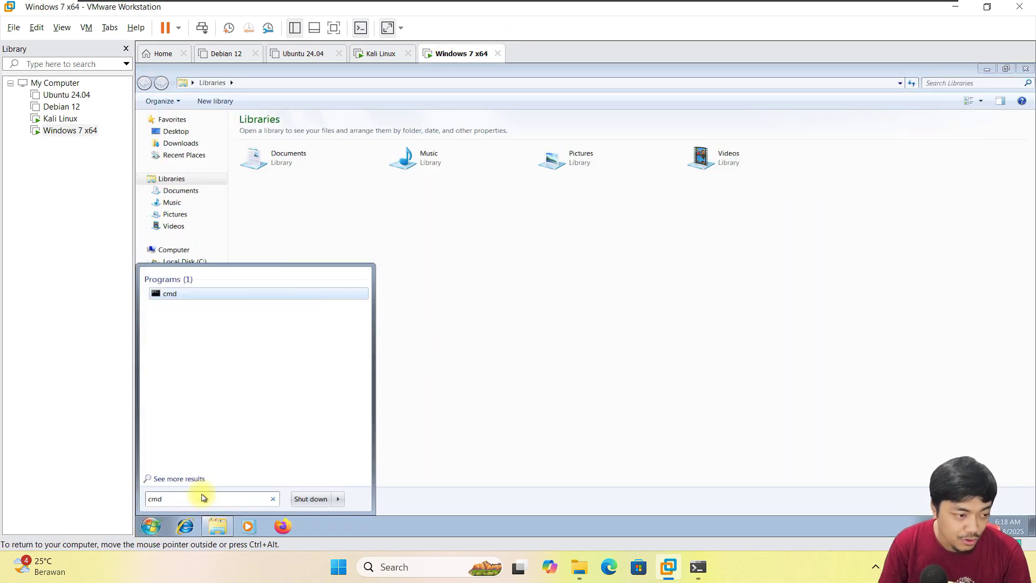
pyautogui.press('Return')
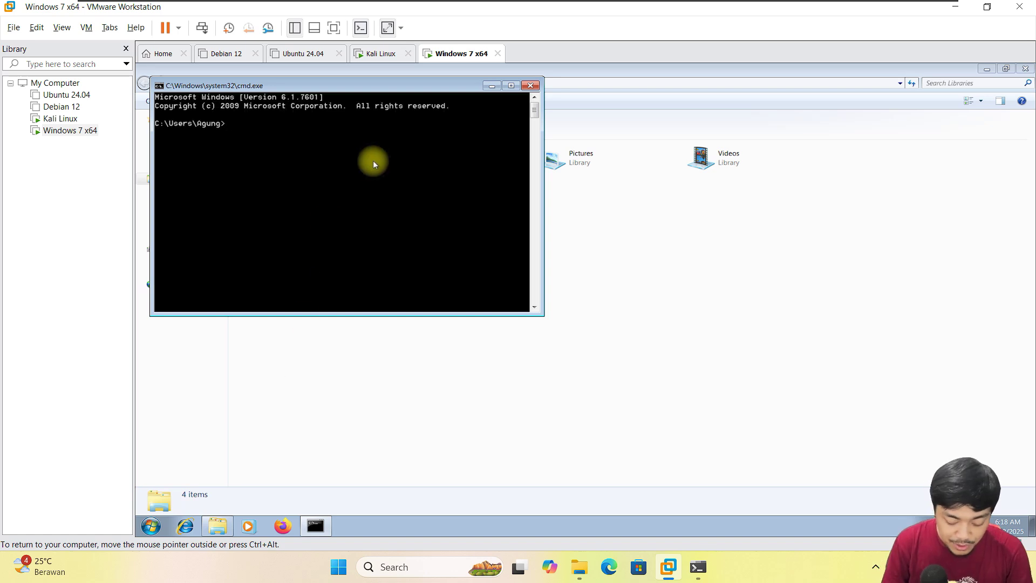
pyautogui.write('ipconfig')
pyautogui.press('Return')
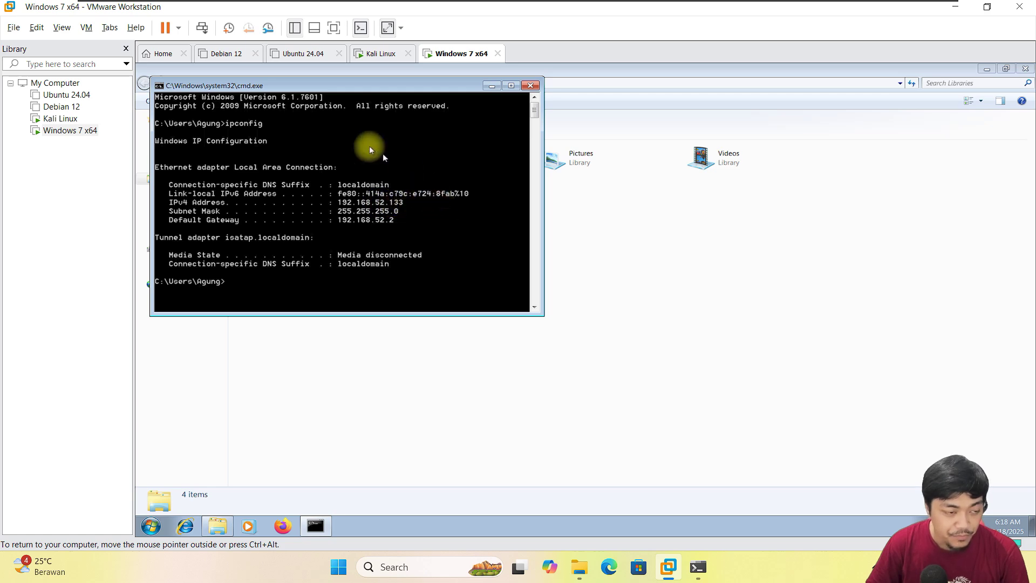
# Step: Test connectivity both ways by pinging 192.168.52.133 from Kali Linux and 192.168.52.131 from the Windows 7 Command Prompt
pyautogui.click(381, 54)
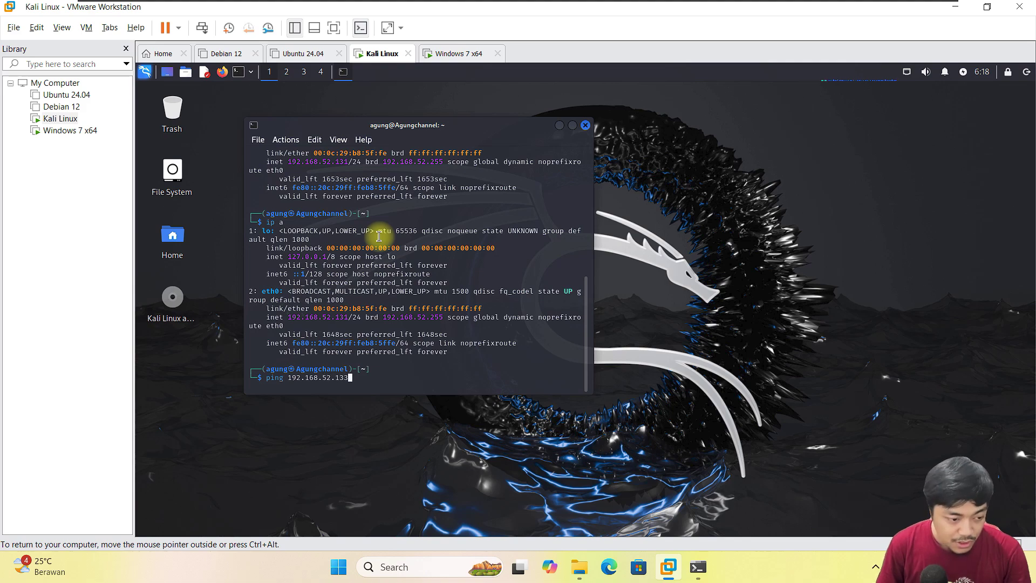
pyautogui.press('Return')
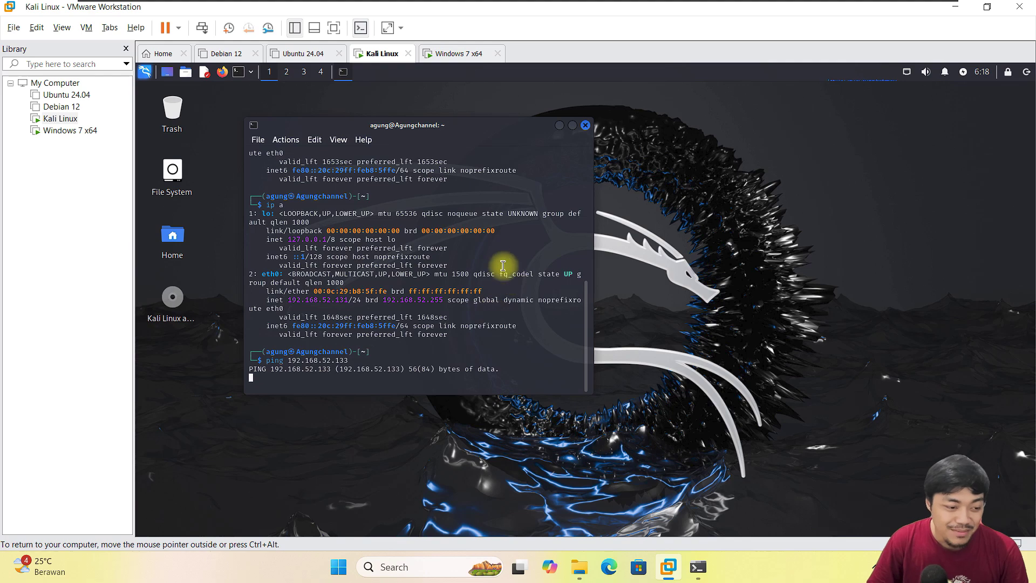
pyautogui.click(453, 53)
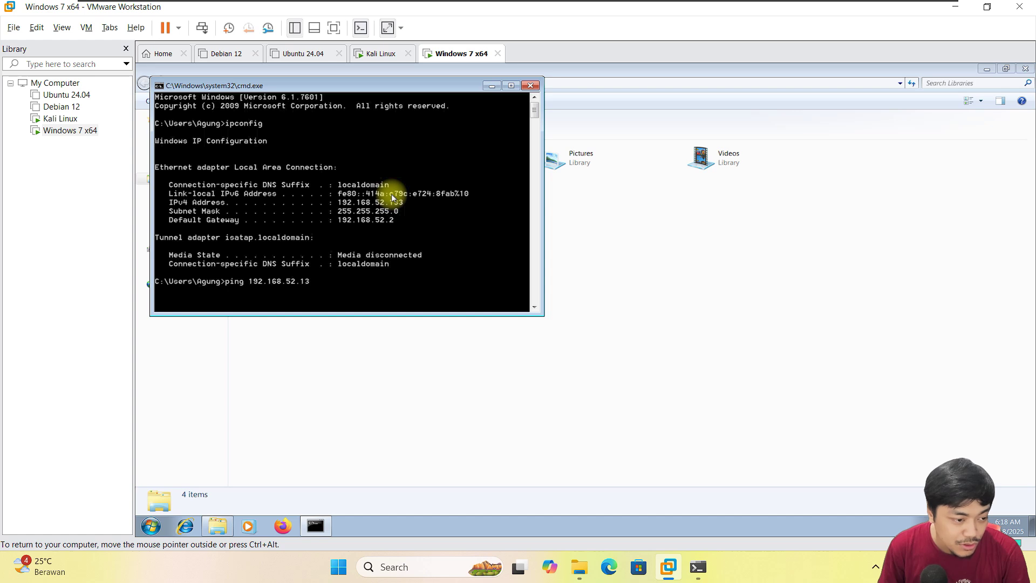
pyautogui.press('Return')
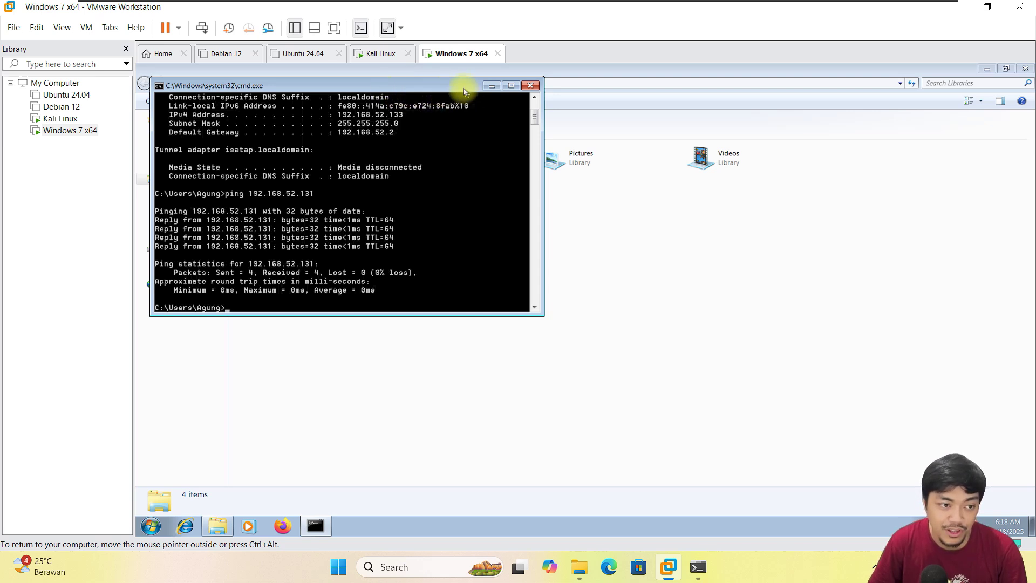
pyautogui.moveTo(409, 87); pyautogui.dragTo(434, 93)
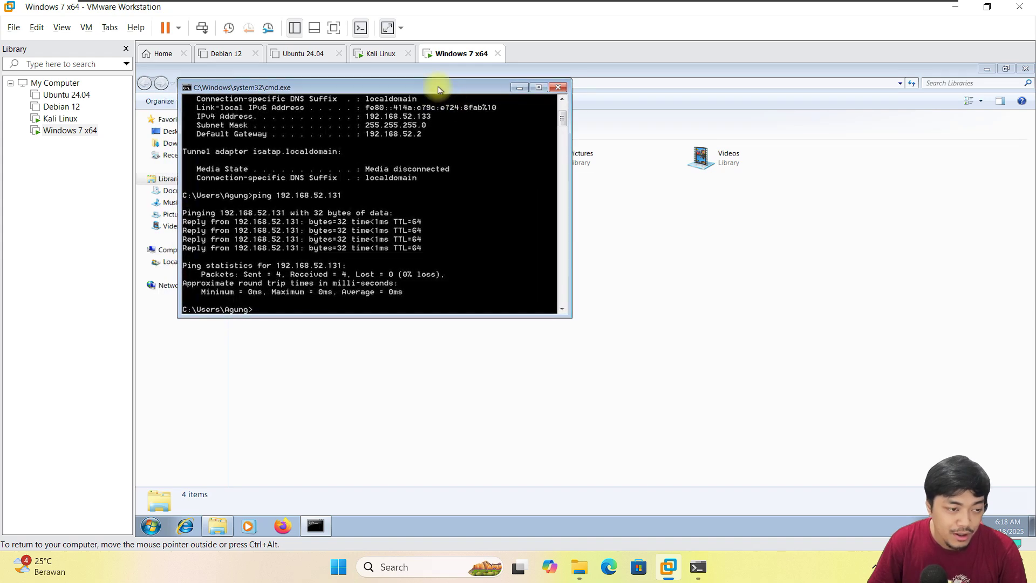
# Step: Search Windows 7 for "firewall" and open the settings for turning Windows Firewall on or off per network type
pyautogui.click(151, 528)
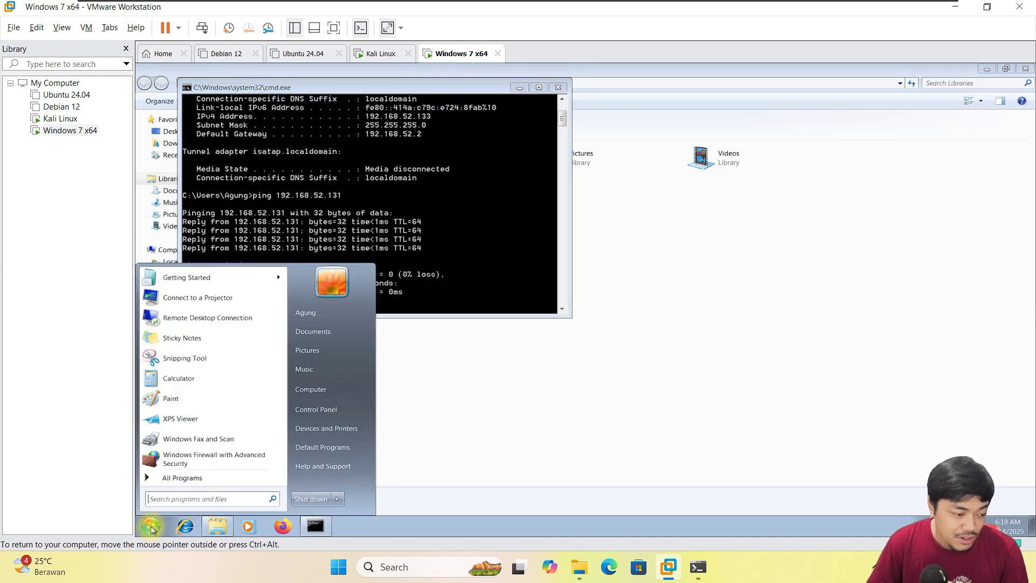
pyautogui.write('fi')
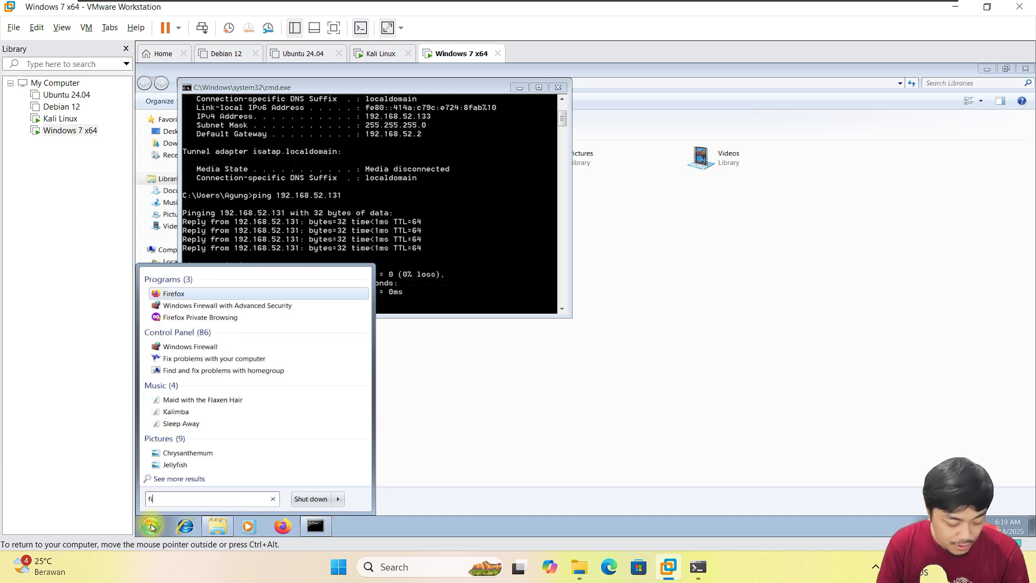
pyautogui.write('rewall')
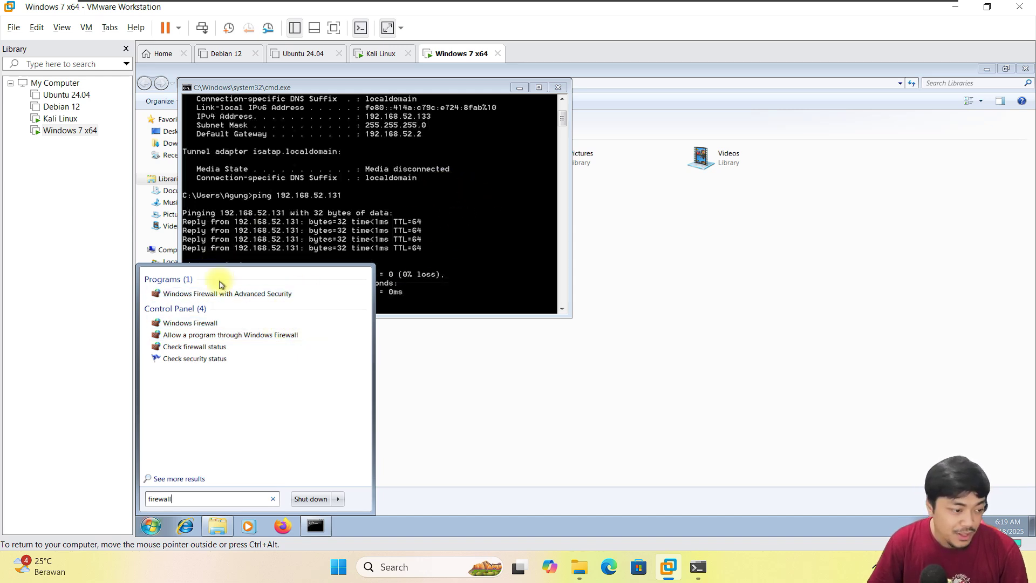
pyautogui.click(220, 324)
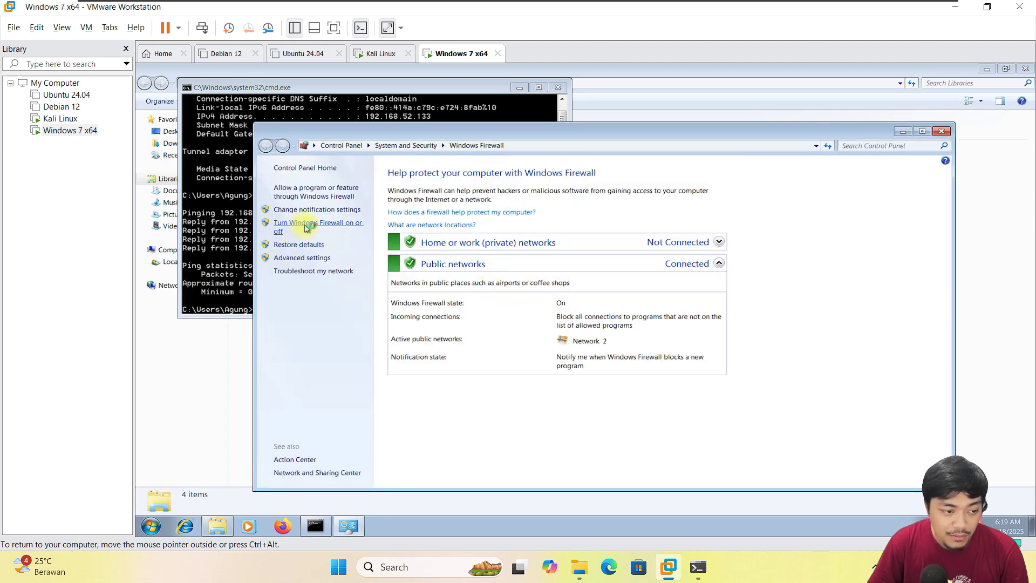
pyautogui.click(306, 227)
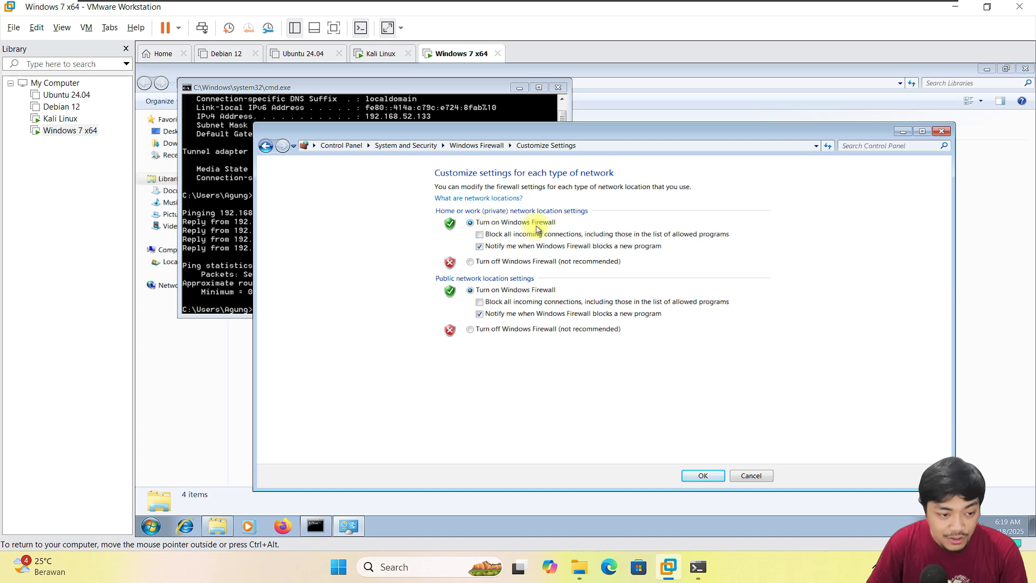
pyautogui.click(516, 262)
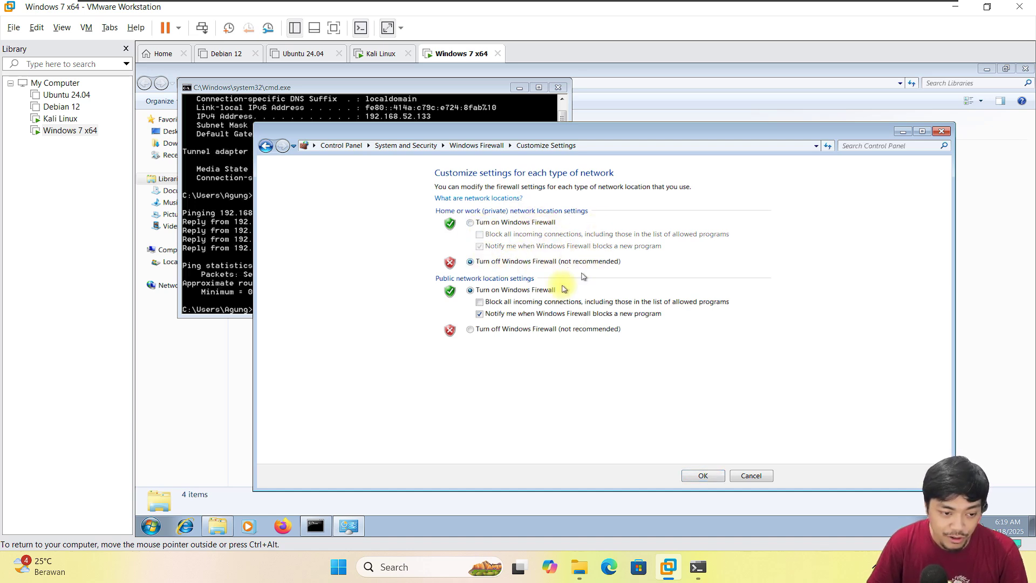
pyautogui.click(535, 329)
pyautogui.click(546, 224)
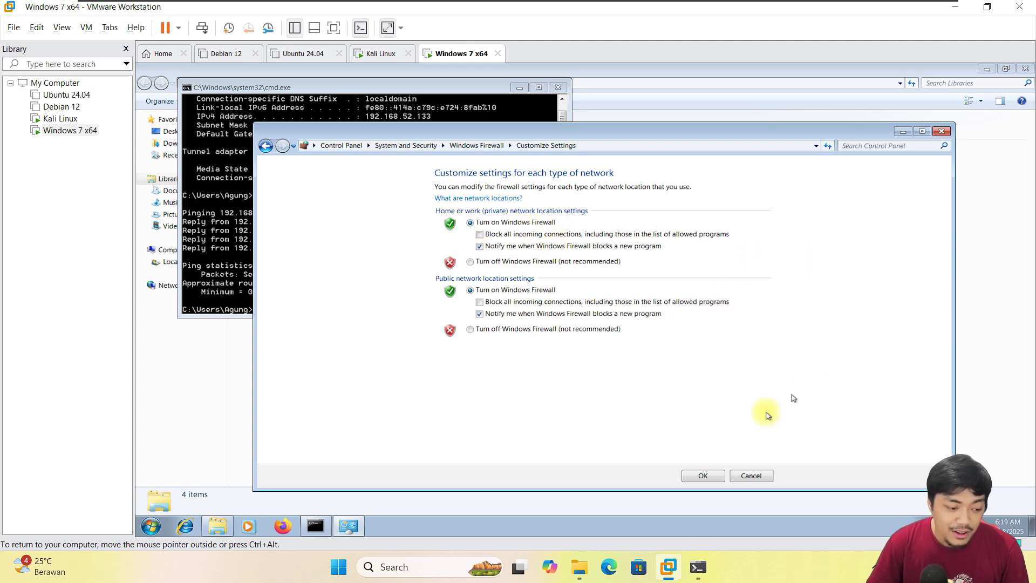
pyautogui.click(751, 475)
# Step: Search Windows 7 for "firewall" and open the Inbound Rules in Windows Firewall with Advanced Security
pyautogui.click(149, 529)
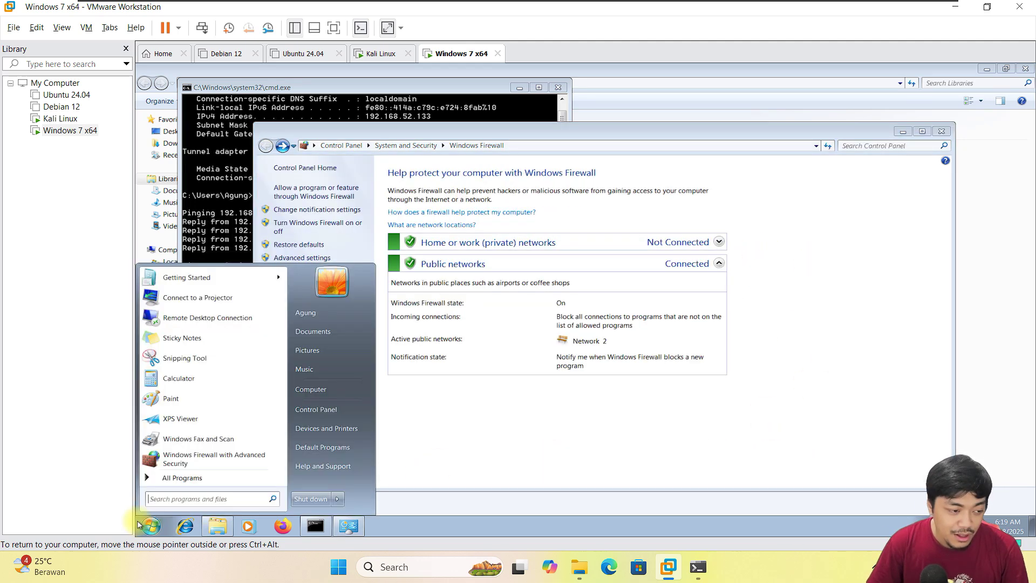
pyautogui.write('firewall')
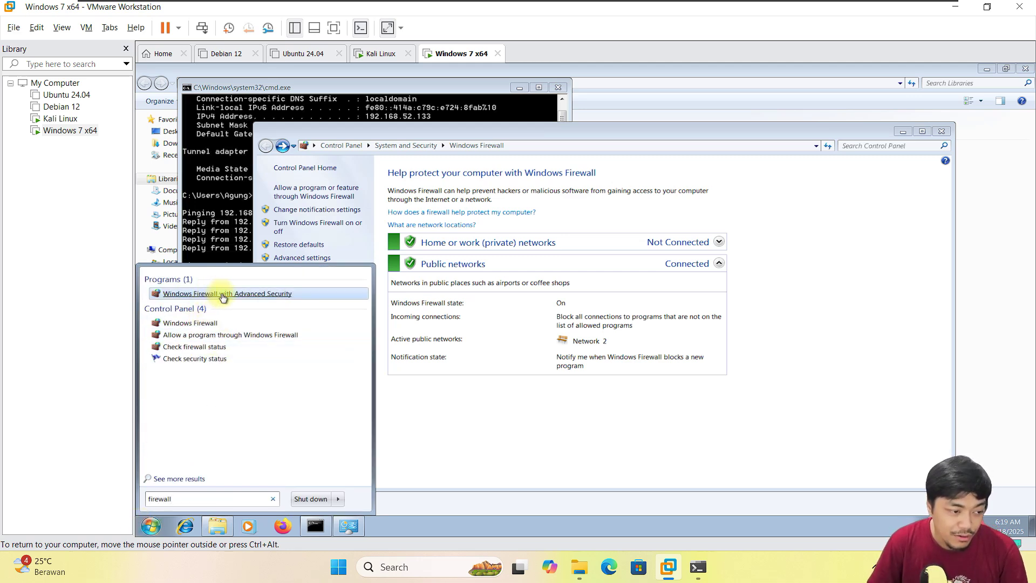
pyautogui.click(273, 298)
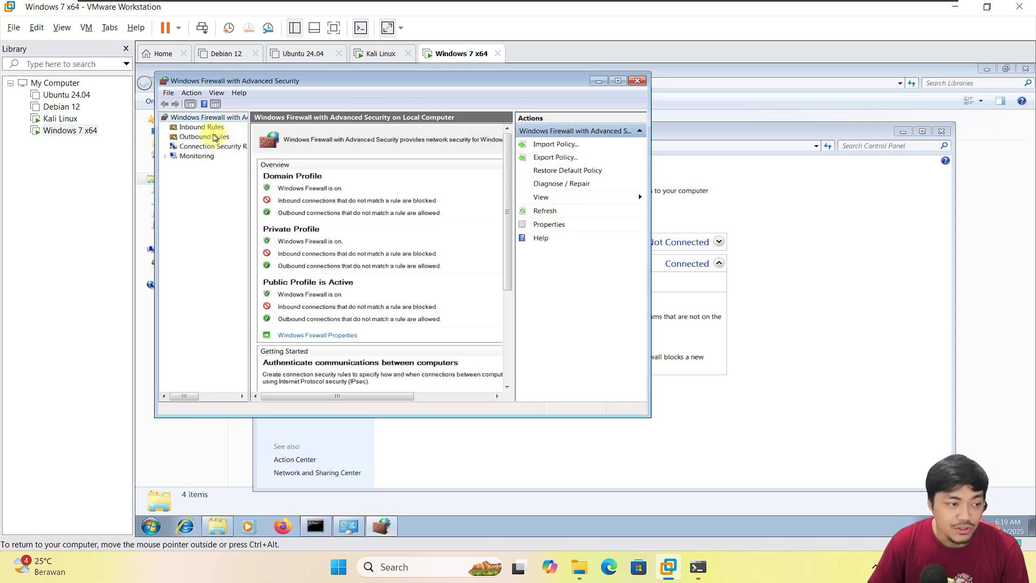
pyautogui.click(202, 127)
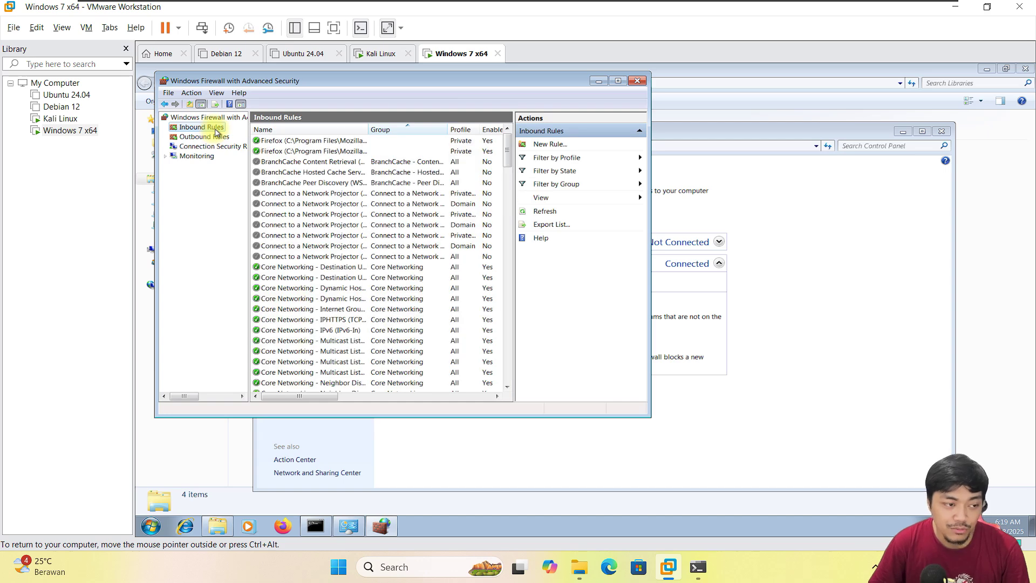
# Step: Start a new custom inbound rule for all programs and set its protocol type to ICMPv4
pyautogui.click(539, 150)
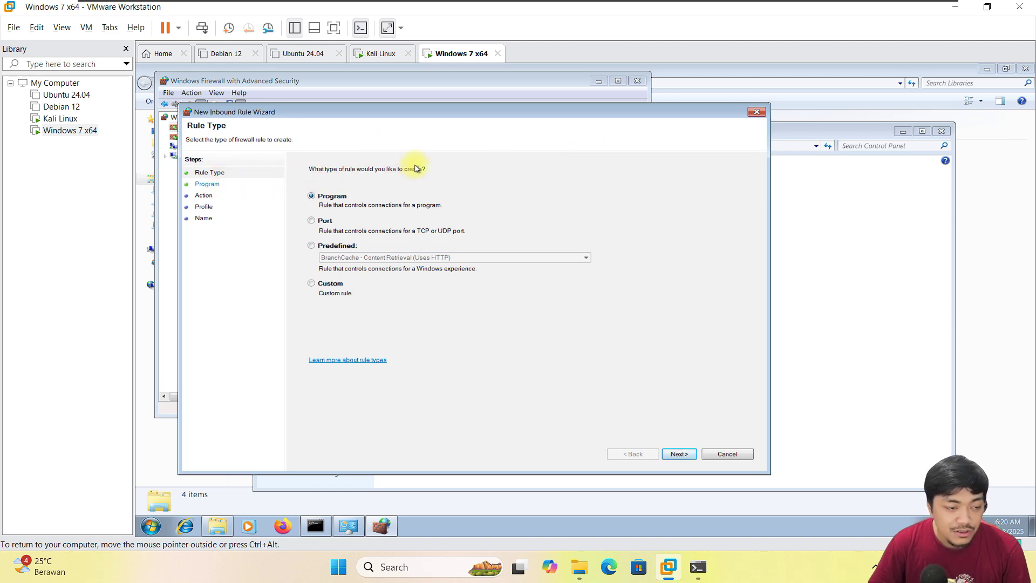
pyautogui.click(331, 285)
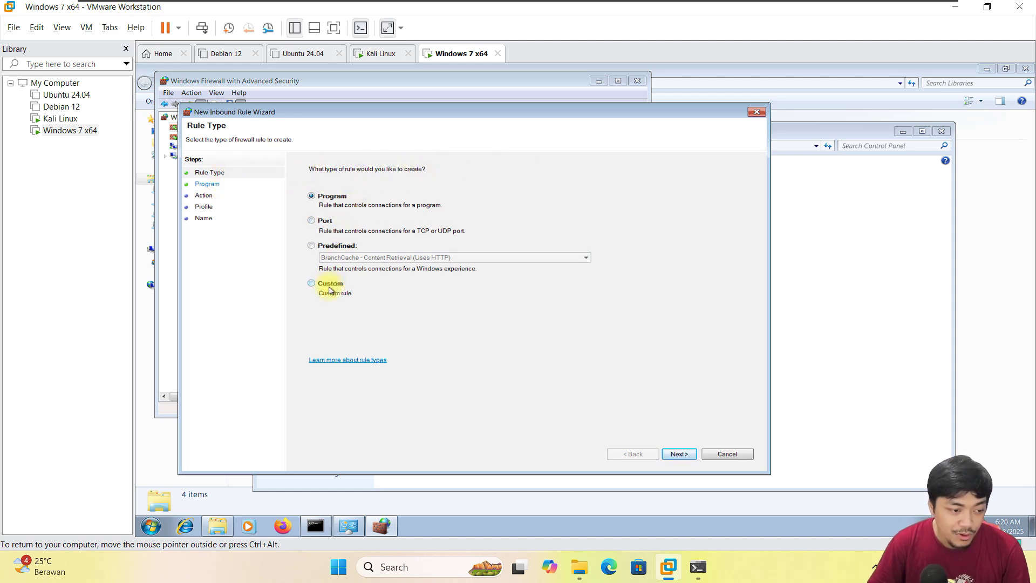
pyautogui.click(687, 459)
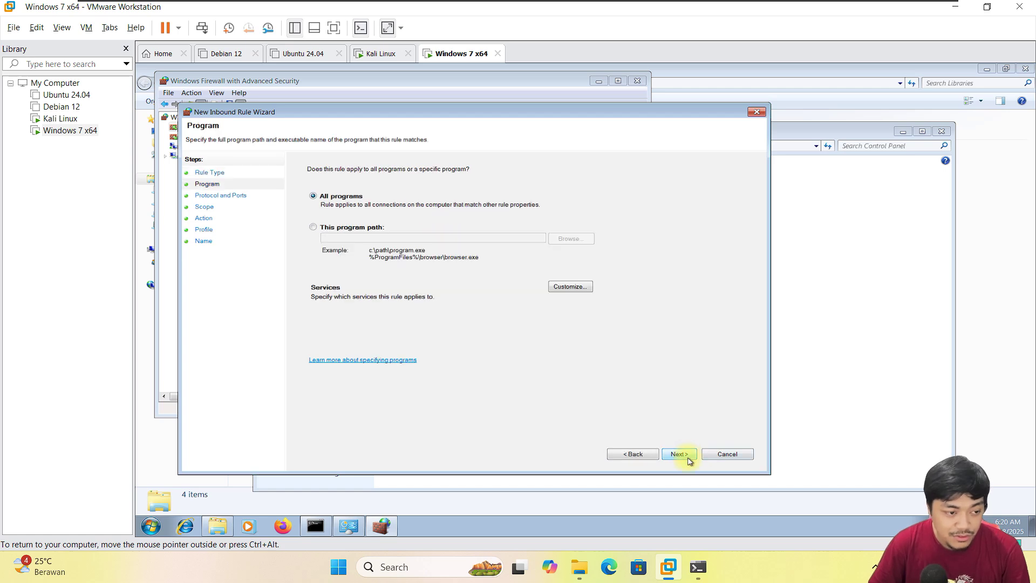
pyautogui.click(679, 454)
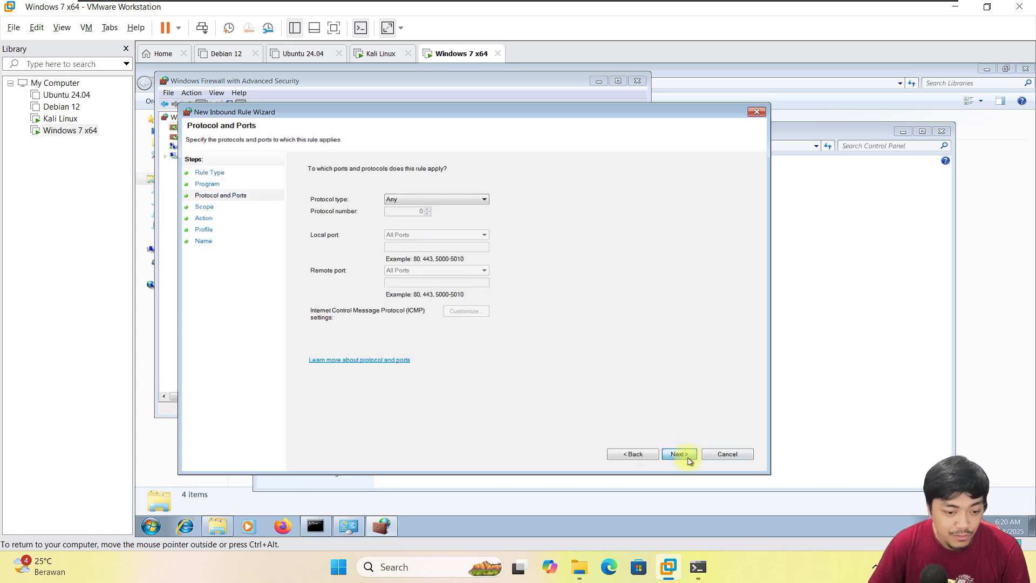
pyautogui.click(398, 201)
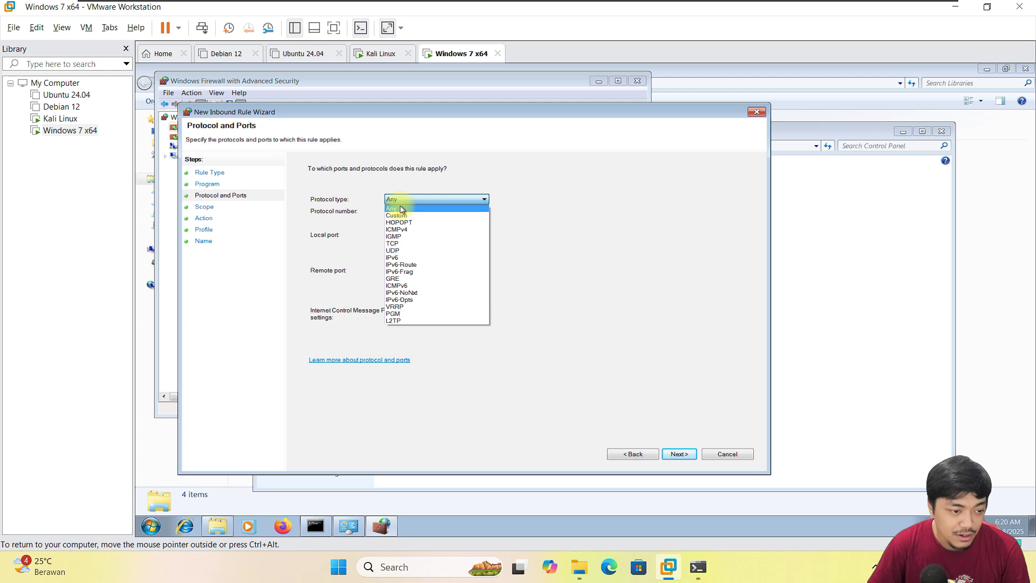
pyautogui.click(417, 231)
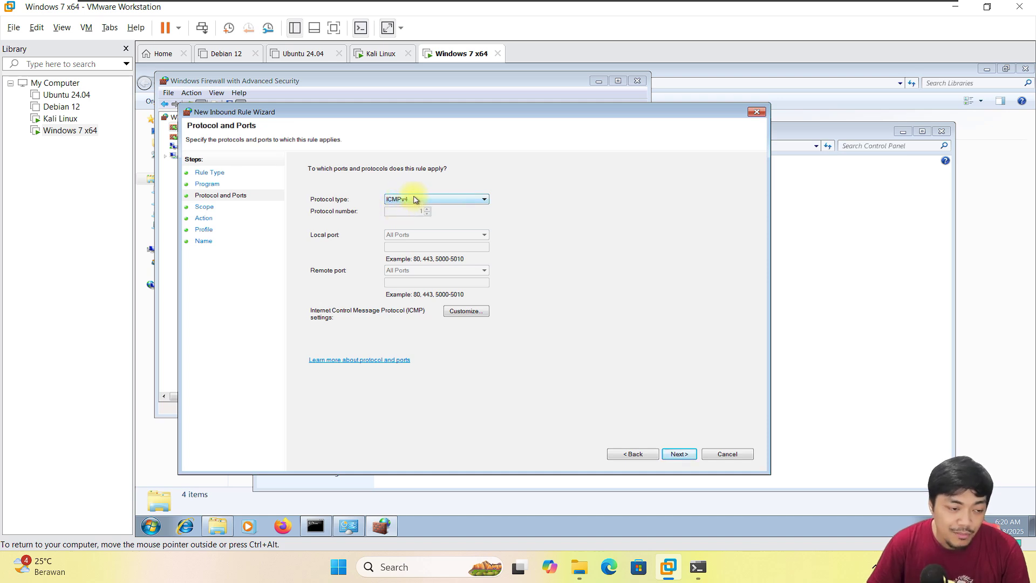
# Step: Allow the connection on the Domain, Private and Public profiles, and create the inbound rule with the name "Ping ICMP"
pyautogui.click(686, 456)
pyautogui.click(686, 456)
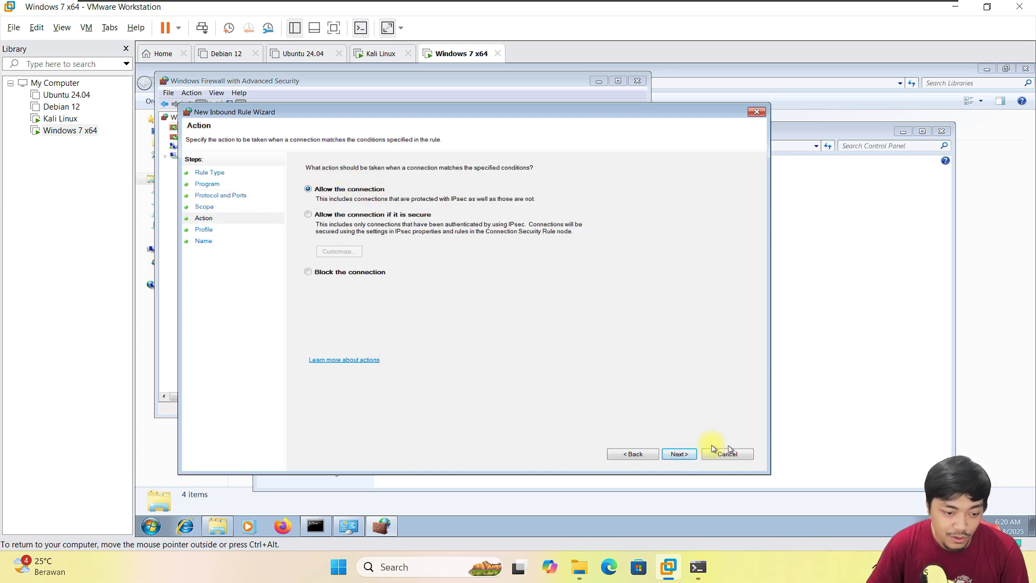
pyautogui.click(682, 457)
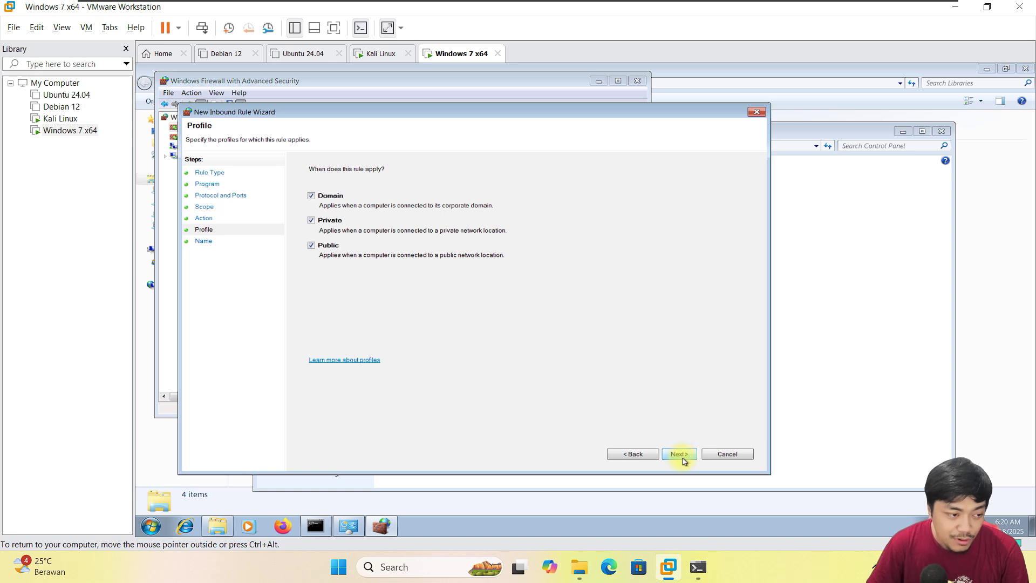
pyautogui.click(682, 456)
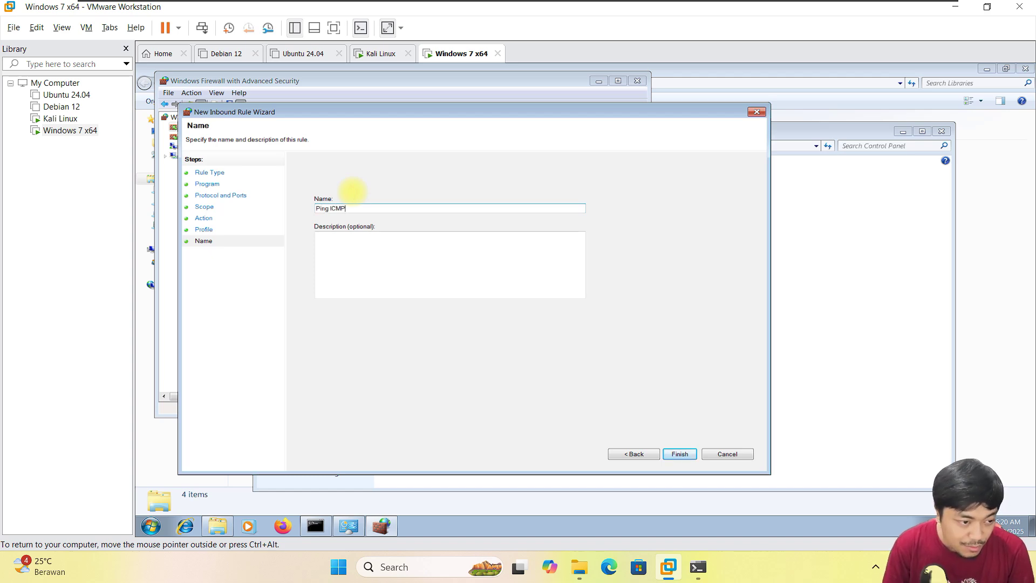
pyautogui.click(681, 454)
pyautogui.click(314, 148)
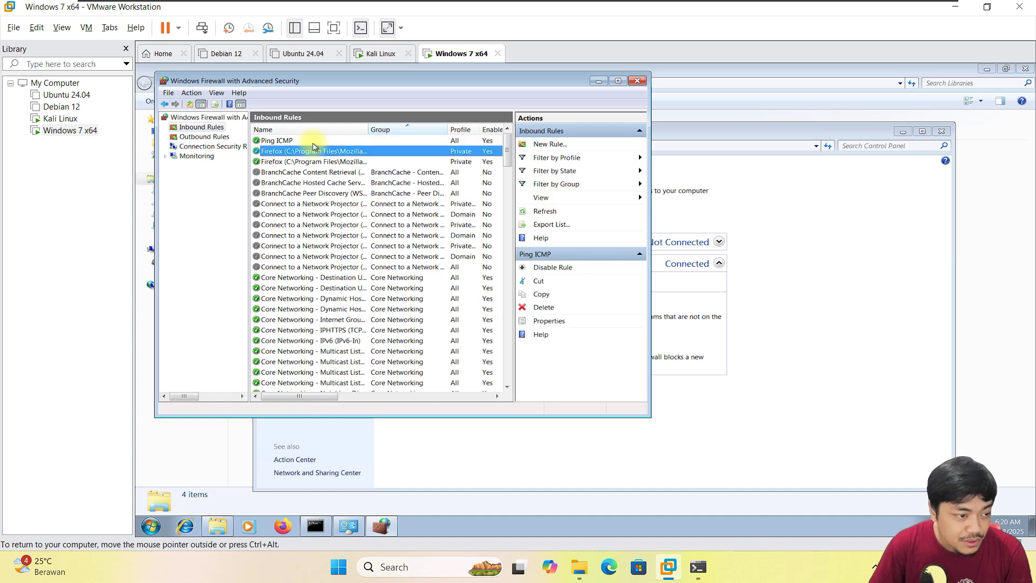
# Step: Stop the running ping in the Kali Linux terminal and ping 192.168.52.133 again to test the Windows 7 firewall rule
pyautogui.click(373, 53)
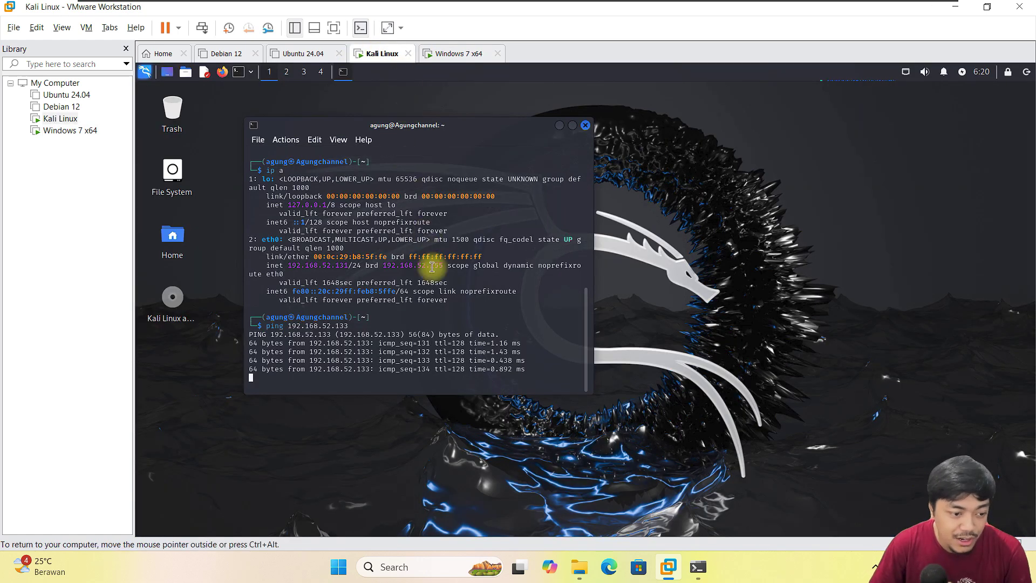
pyautogui.hotkey('ctrl', 'c')
pyautogui.press('Return')
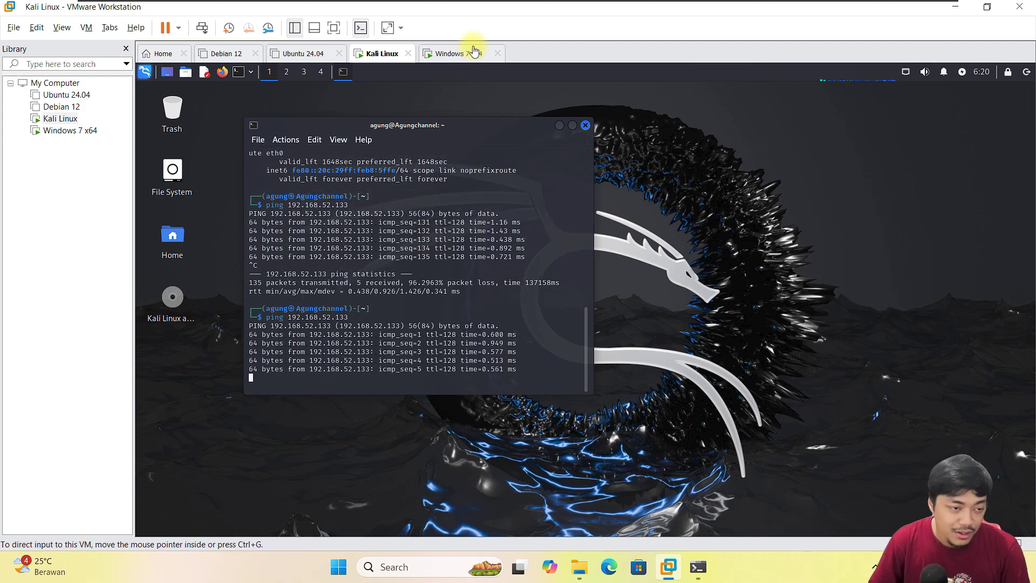
pyautogui.click(444, 54)
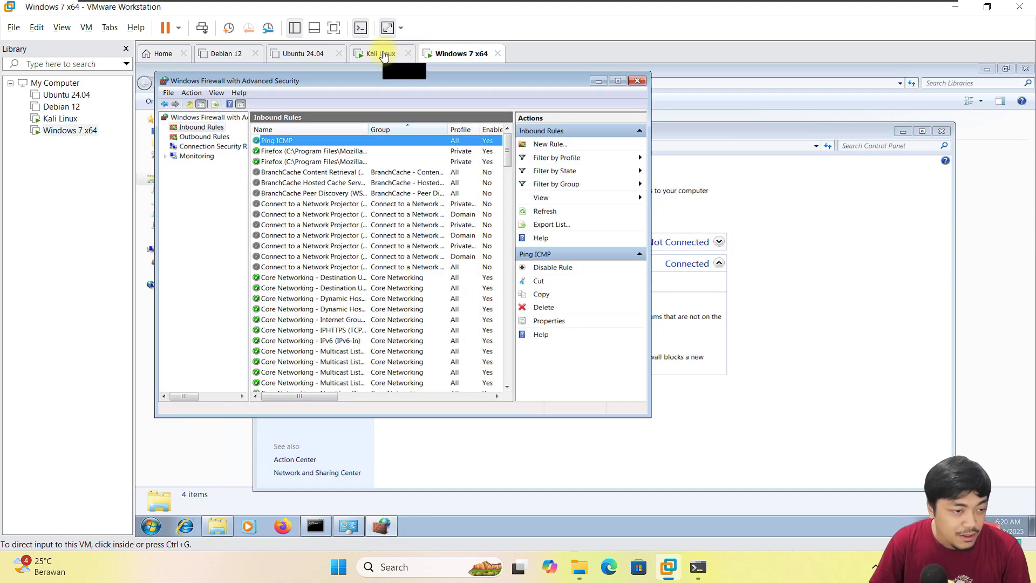
pyautogui.click(384, 54)
pyautogui.click(459, 55)
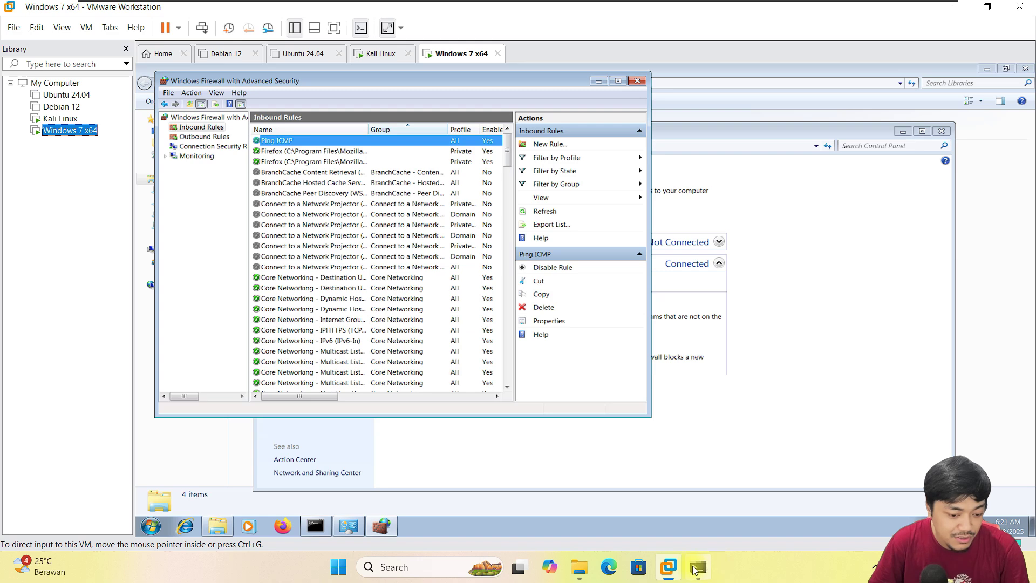
# Step: Close the open terminal window on the host computer and open a new Command Prompt there
pyautogui.rightClick(695, 568)
pyautogui.click(690, 534)
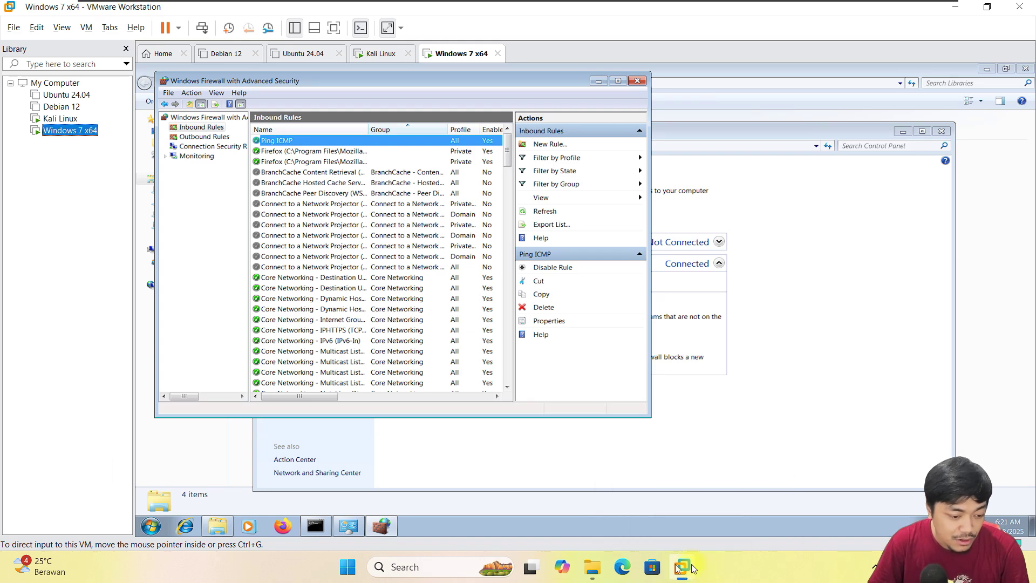
pyautogui.click(441, 567)
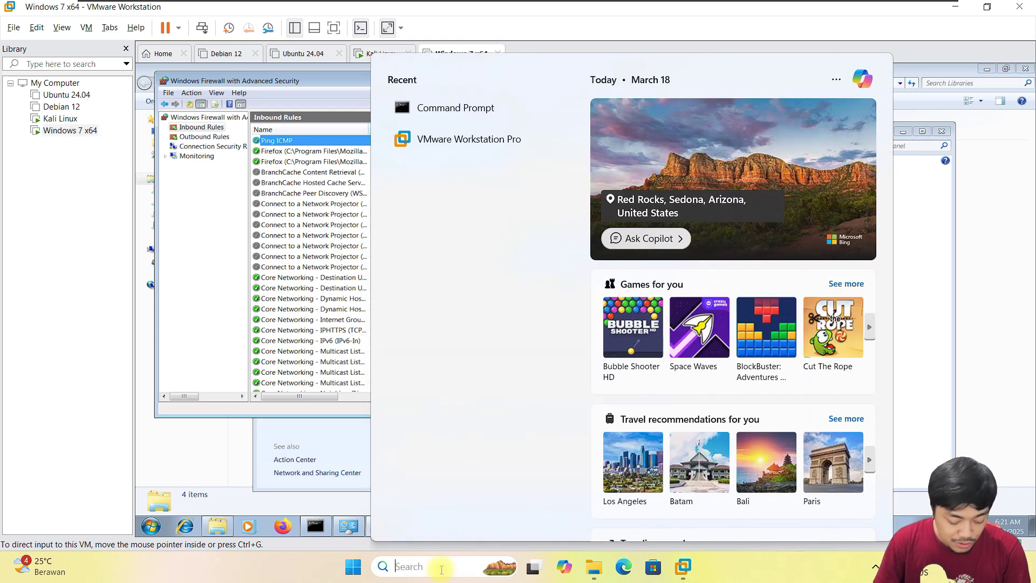
pyautogui.write('cmd')
pyautogui.press('Return')
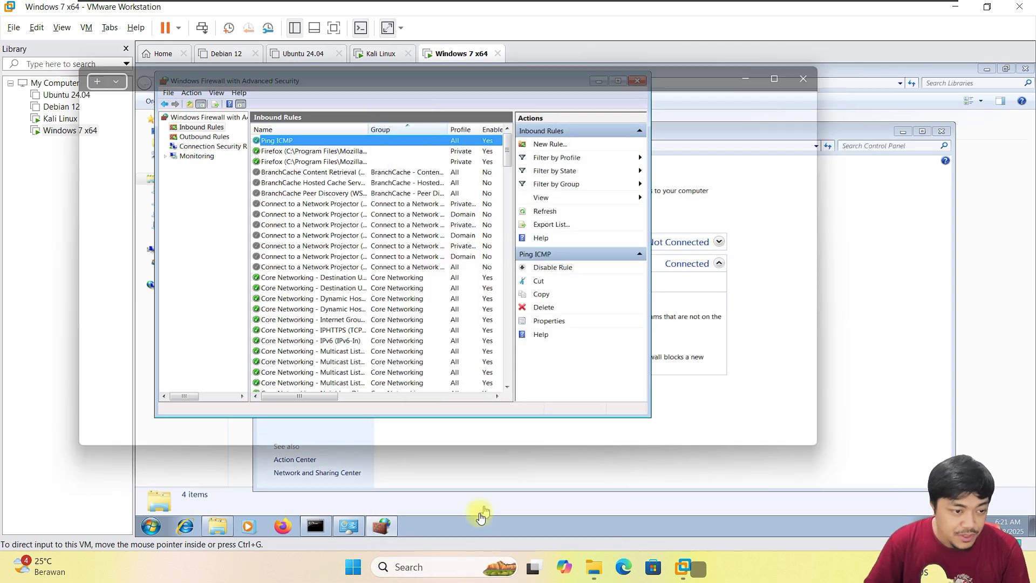
# Step: Ping 192.168.52.131 and 192.168.52.133 from the host's Command Prompt to test connectivity to both virtual machines
pyautogui.write('ping 192.168.')
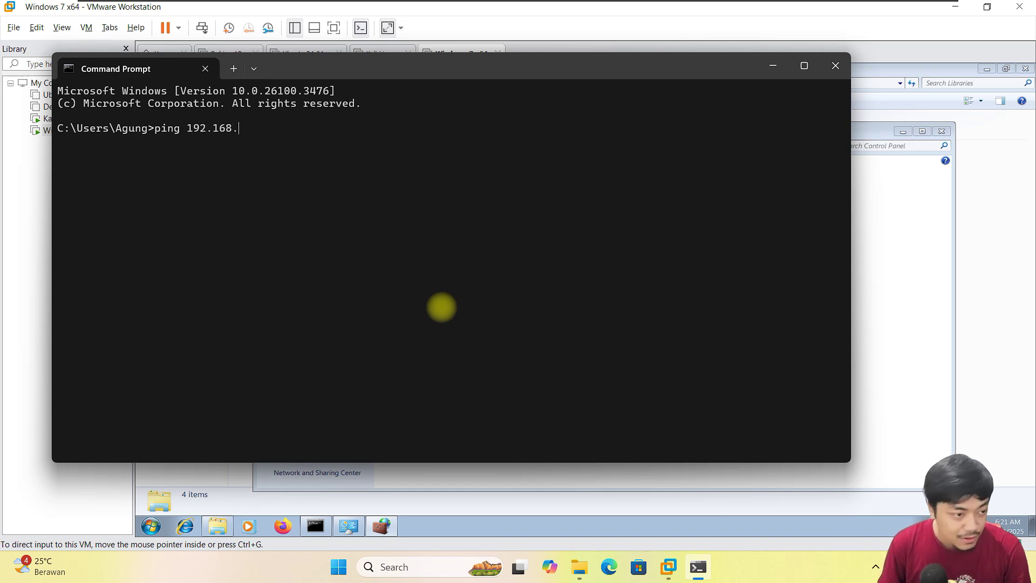
pyautogui.write('52.131')
pyautogui.press('Return')
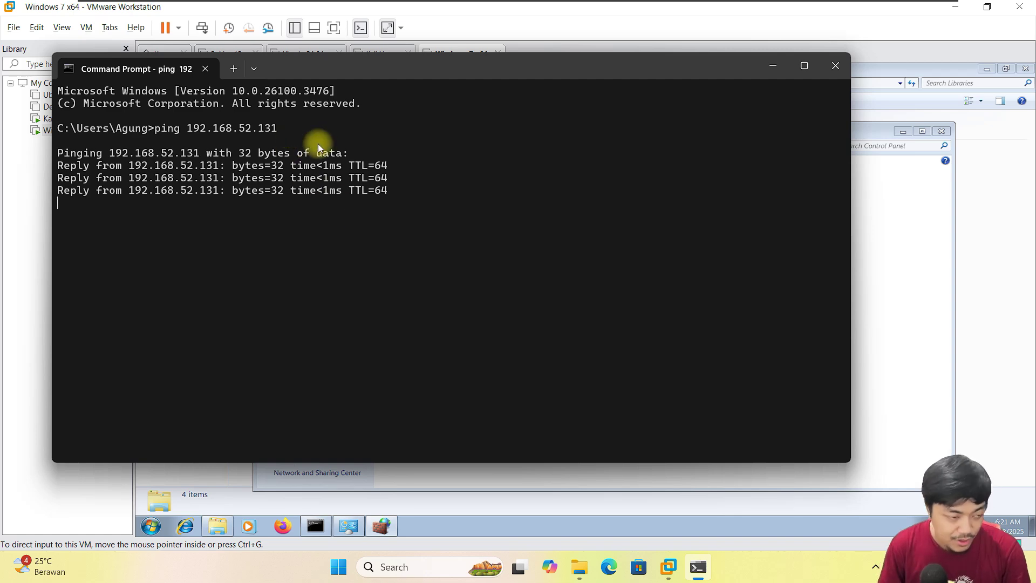
pyautogui.hotkey('ctrl', 'c')
pyautogui.press('Up')
pyautogui.write('3')
pyautogui.press('Return')
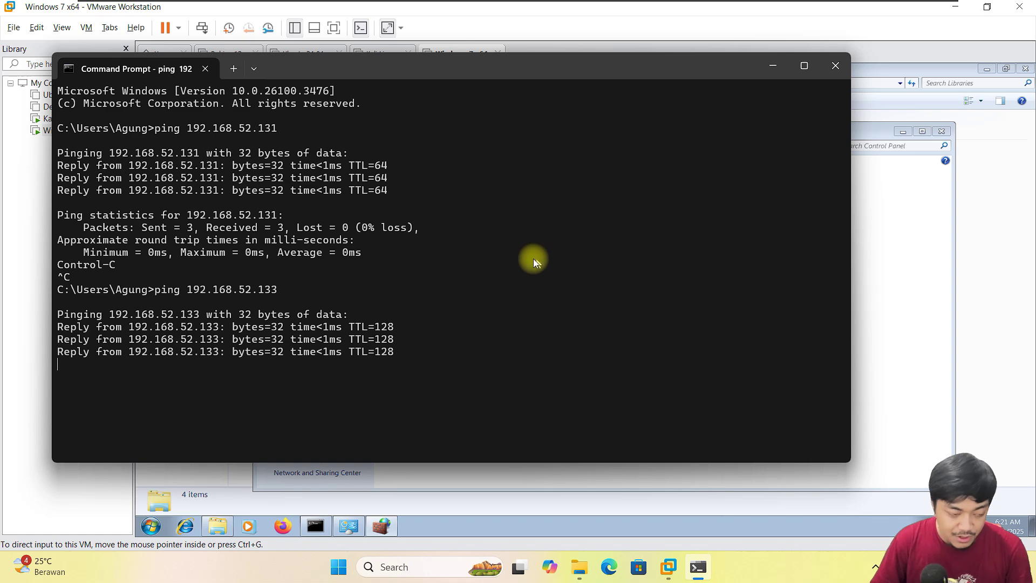
pyautogui.press('Return')
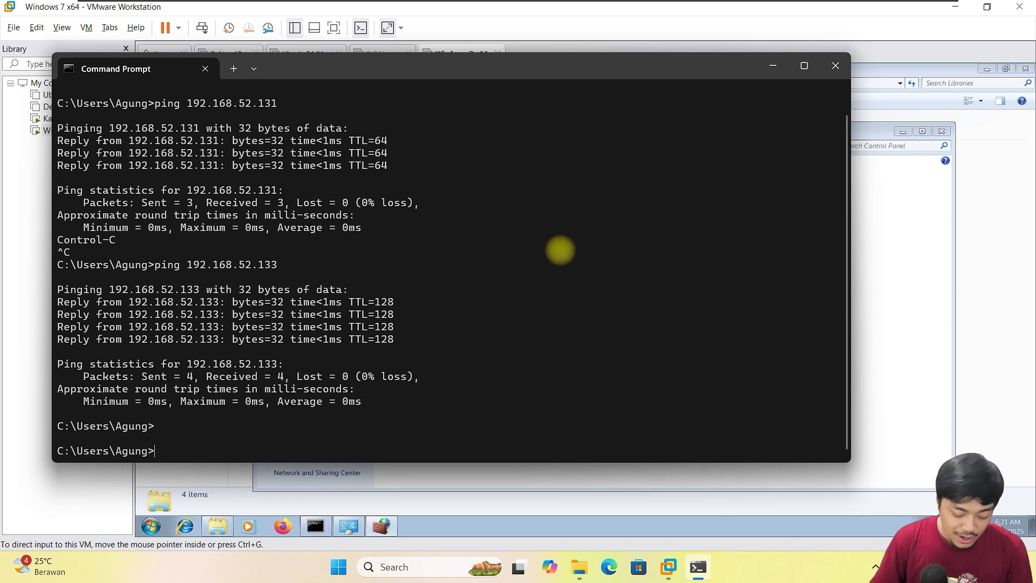
# Step: Run "ipconfig" on the host and examine the IPv4 address of the VMware Network Adapter VMnet8
pyautogui.write('ipconfig')
pyautogui.press('Return')
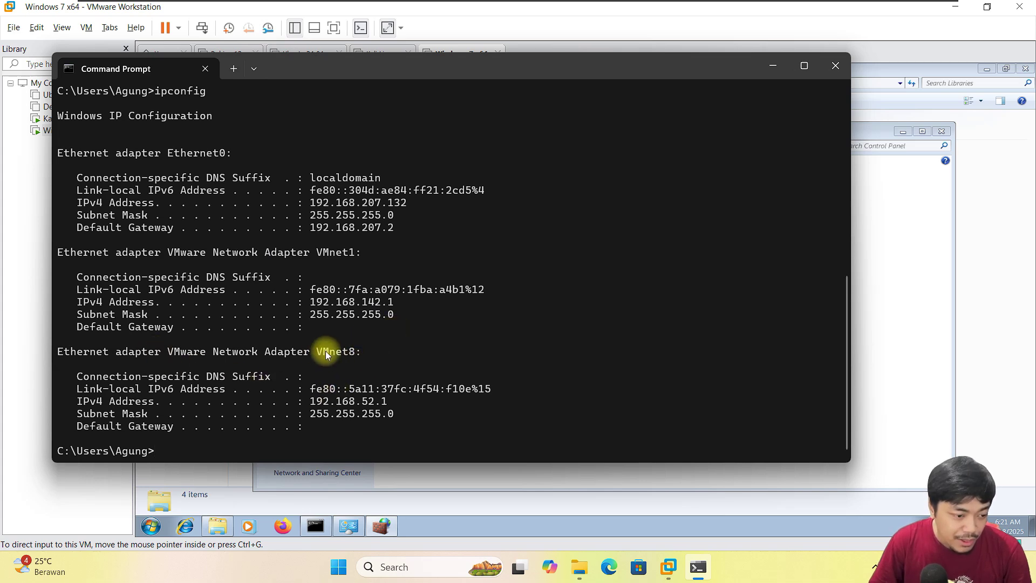
pyautogui.click(350, 363)
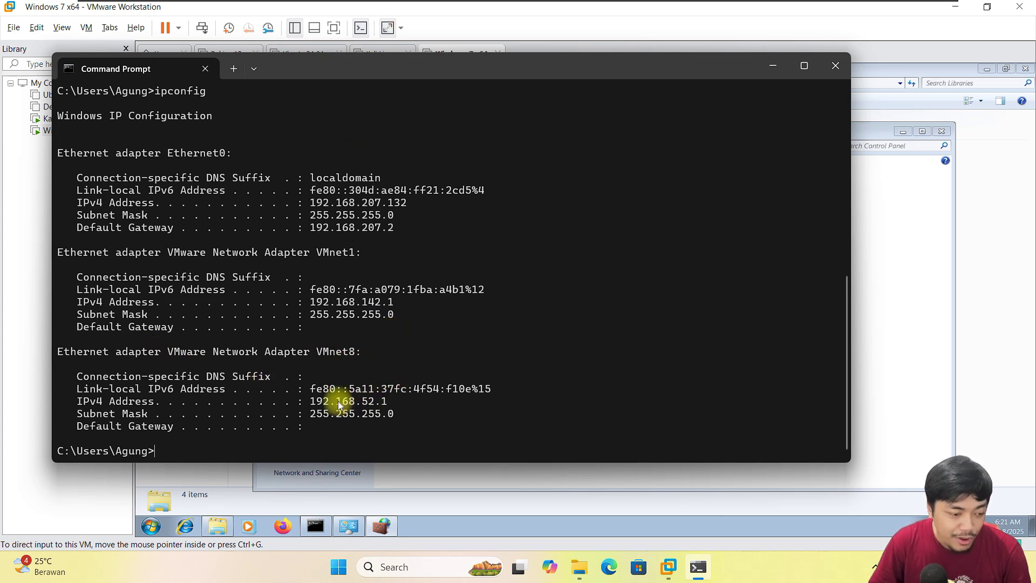
pyautogui.moveTo(348, 402); pyautogui.dragTo(391, 405)
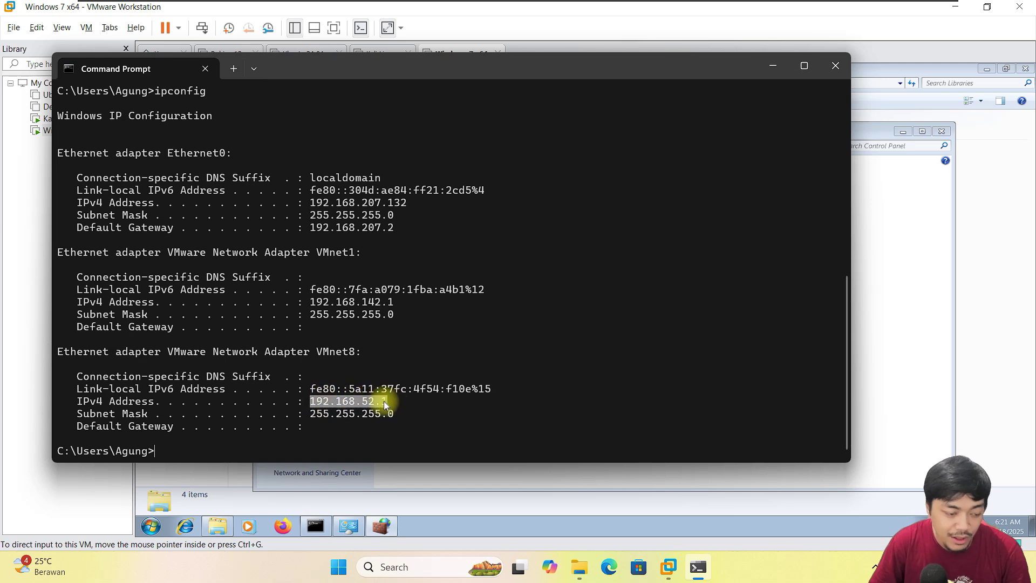
# Step: Select and copy the IPv4 address of the VMware Network Adapter VMnet8 in the host's ipconfig output
pyautogui.moveTo(497, 66); pyautogui.dragTo(497, 116)
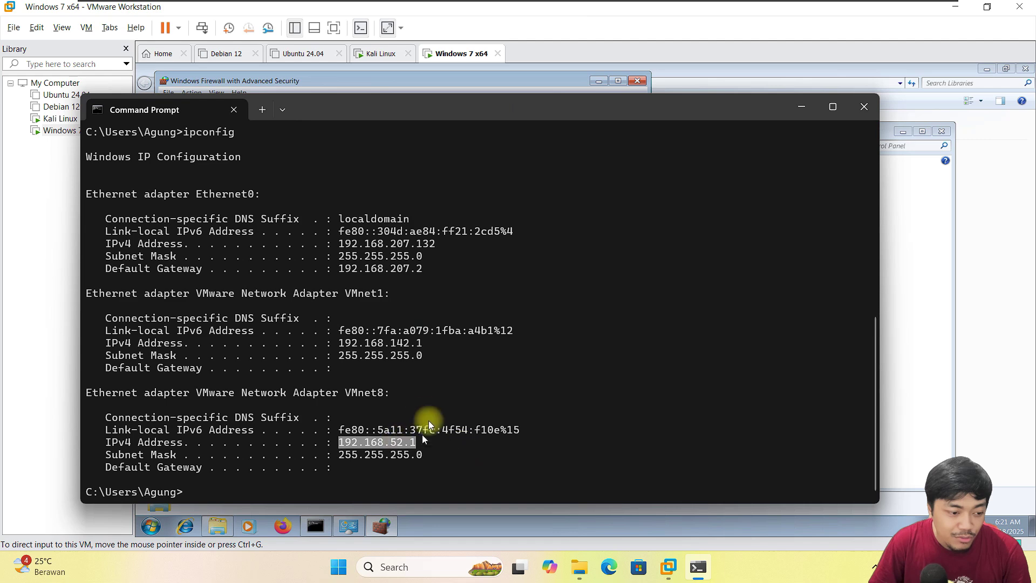
pyautogui.click(415, 437)
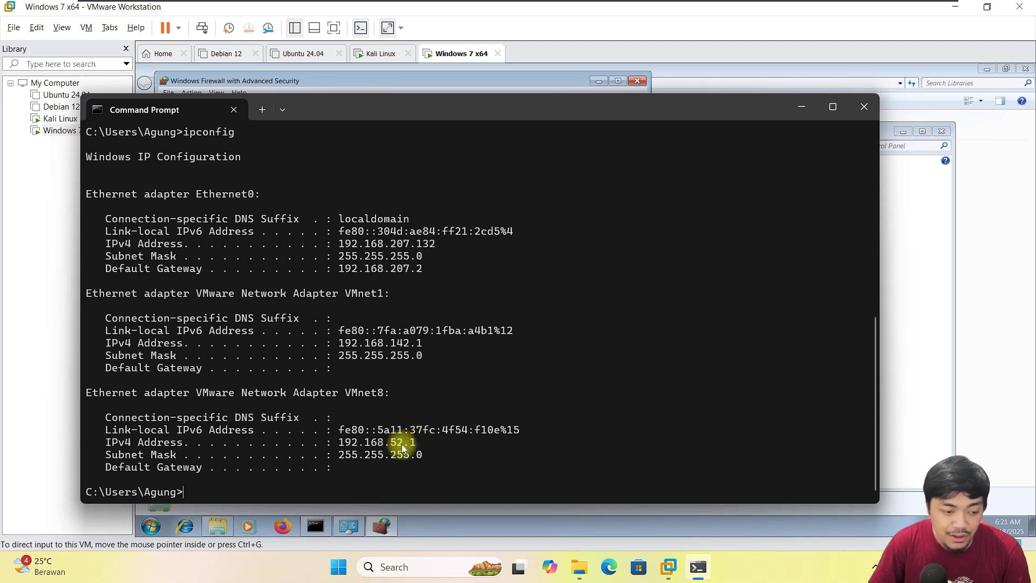
pyautogui.moveTo(337, 442); pyautogui.dragTo(414, 442)
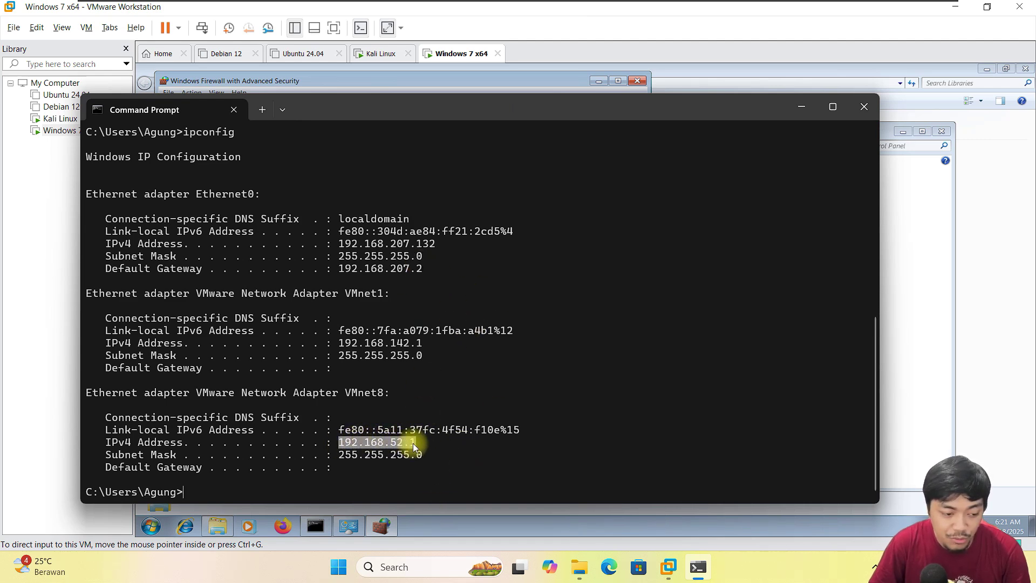
pyautogui.click(408, 457)
pyautogui.moveTo(340, 446); pyautogui.dragTo(422, 442)
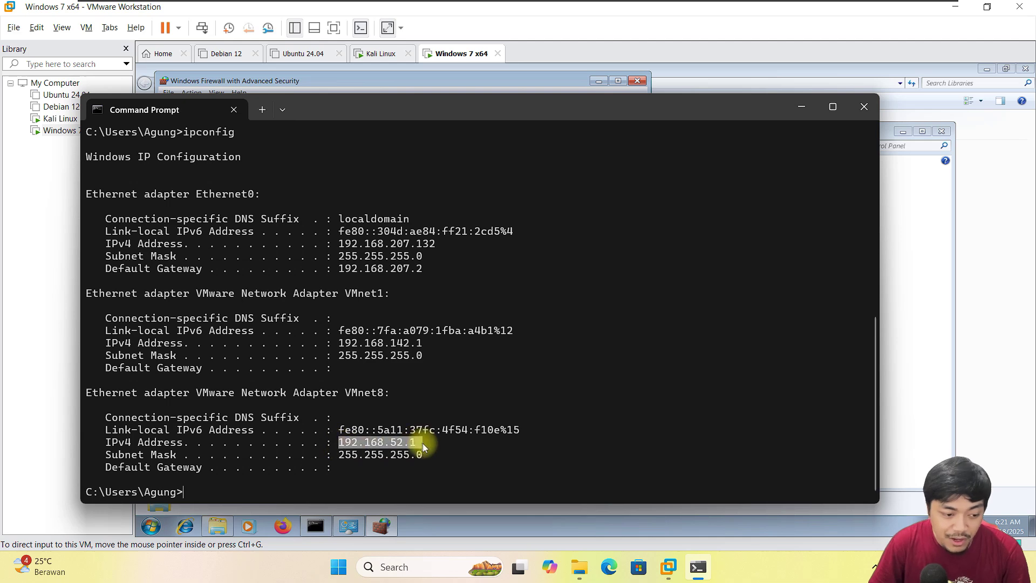
pyautogui.hotkey('ctrl', 'c')
# Step: Ping google.com from the Windows 7 VM's Command Prompt to test its internet connectivity
pyautogui.click(565, 58)
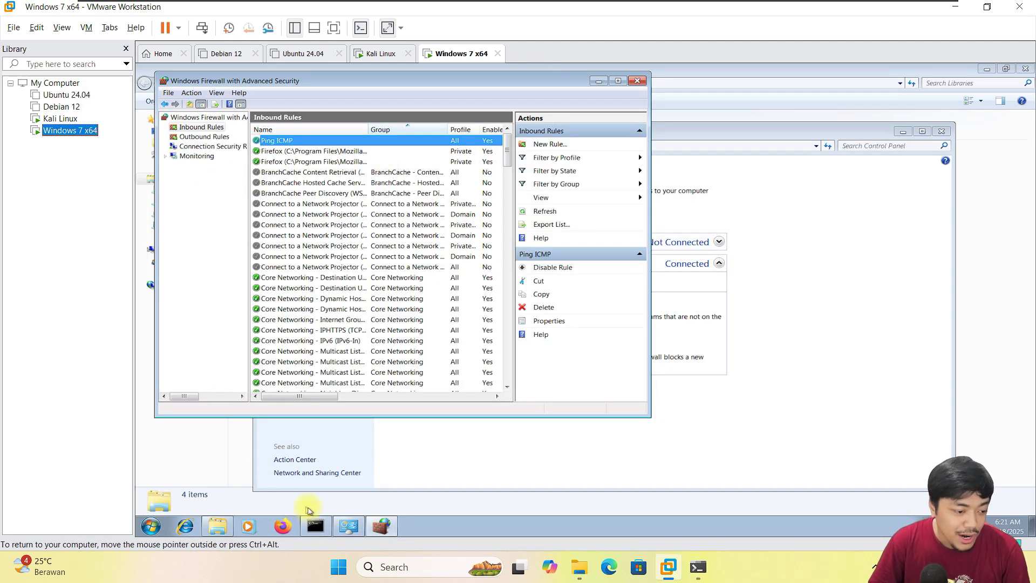
pyautogui.click(315, 526)
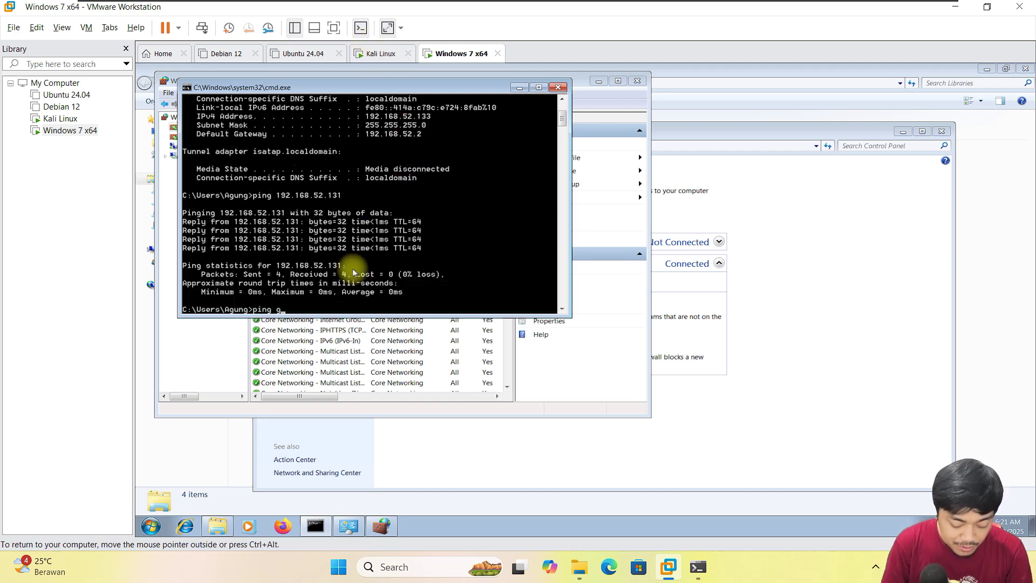
pyautogui.write('ping google.co')
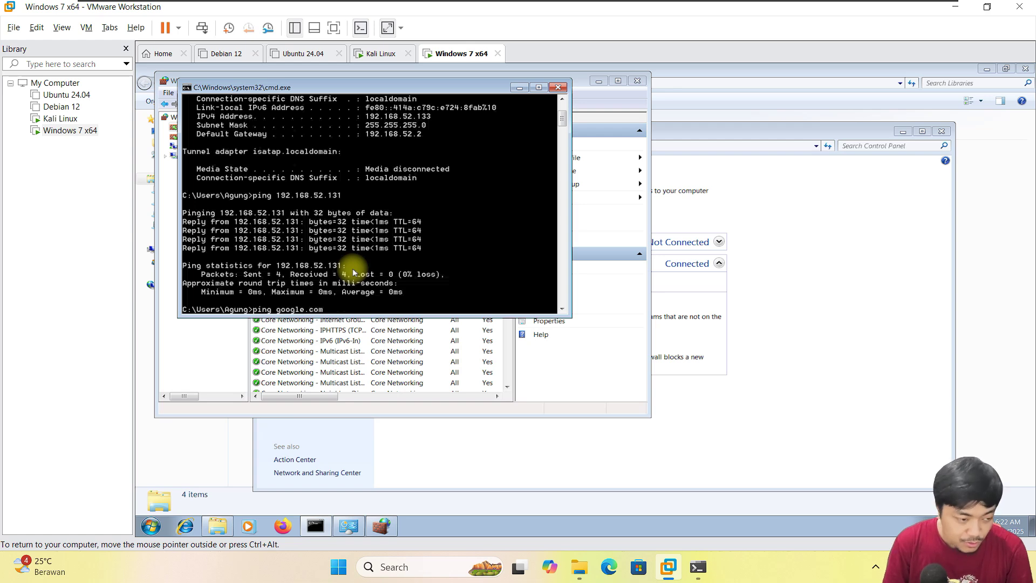
pyautogui.write('m')
pyautogui.press('Return')
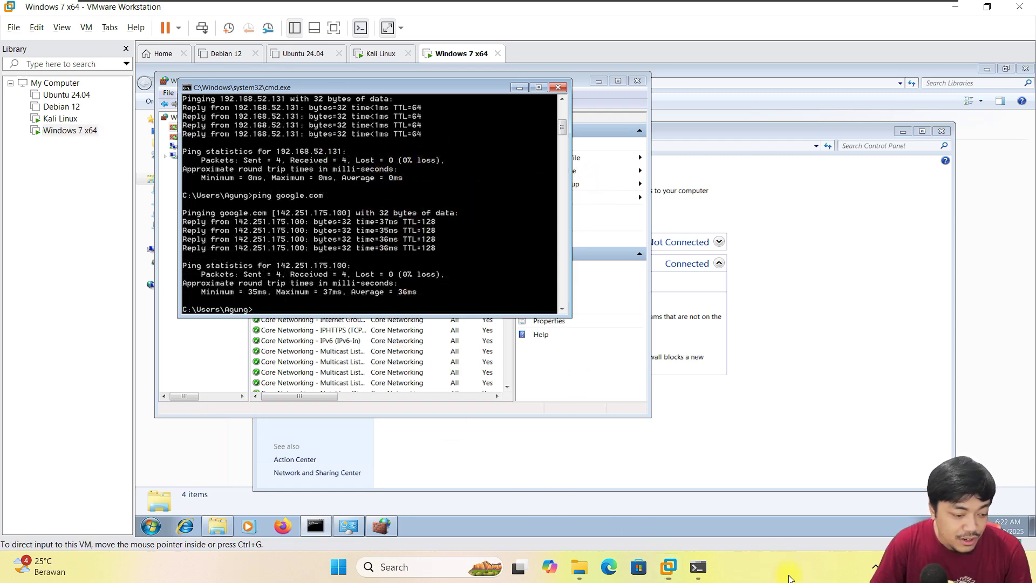
# Step: Stop the running ping in the Kali Linux terminal, ping google.com briefly and stop that ping too
pyautogui.click(119, 47)
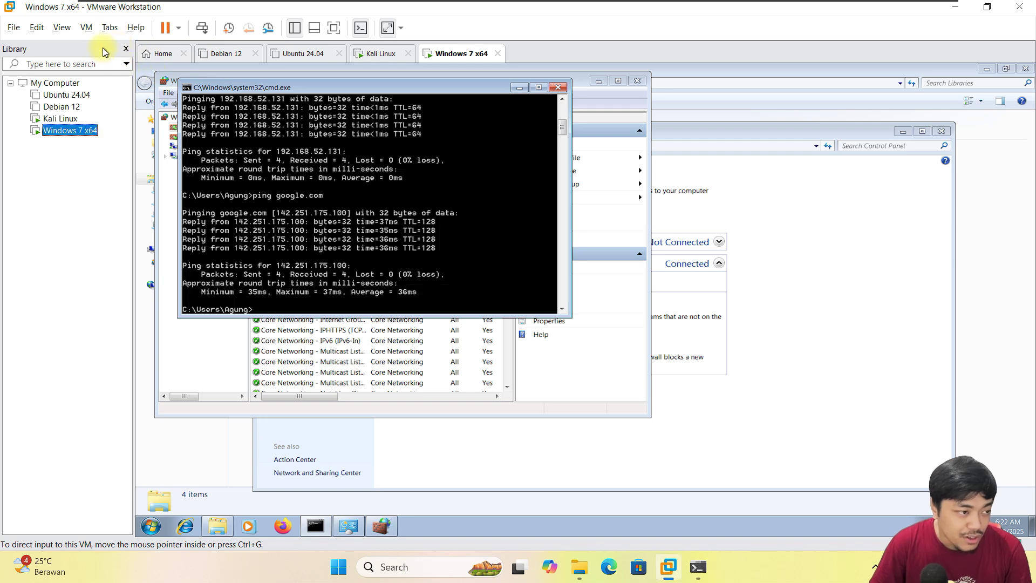
pyautogui.click(367, 54)
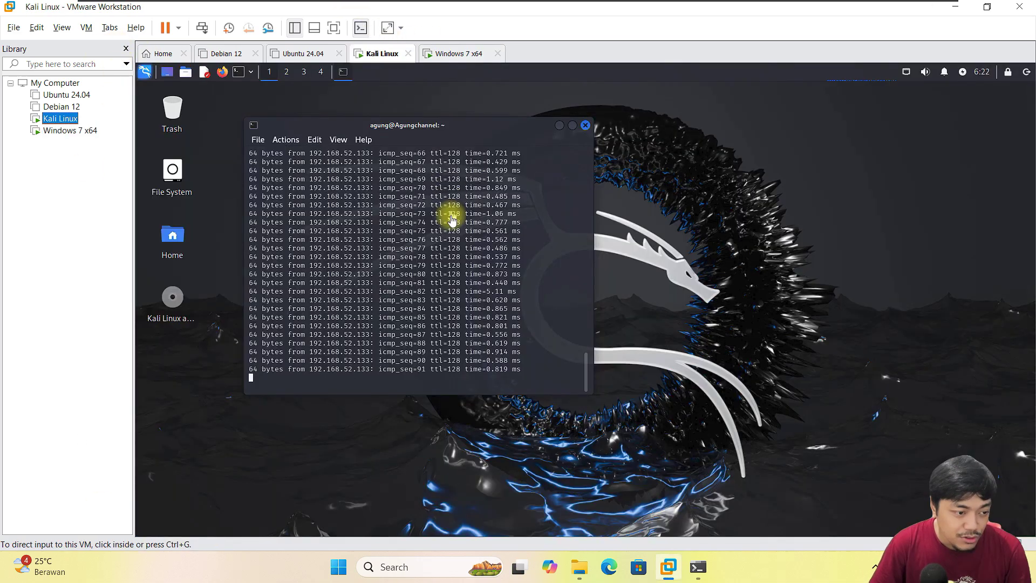
pyautogui.hotkey('ctrl', 'c')
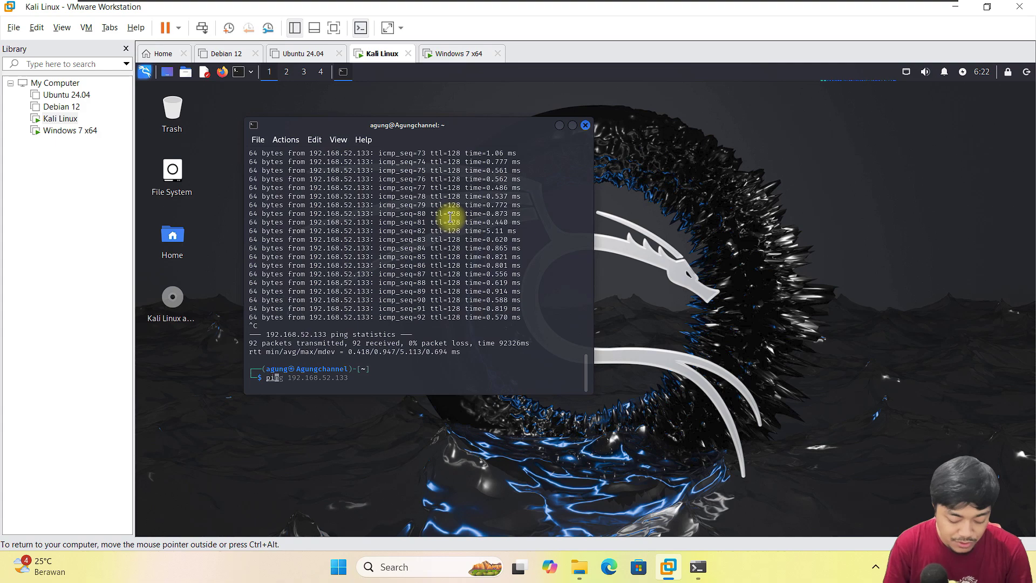
pyautogui.write('ping google.com')
pyautogui.press('Return')
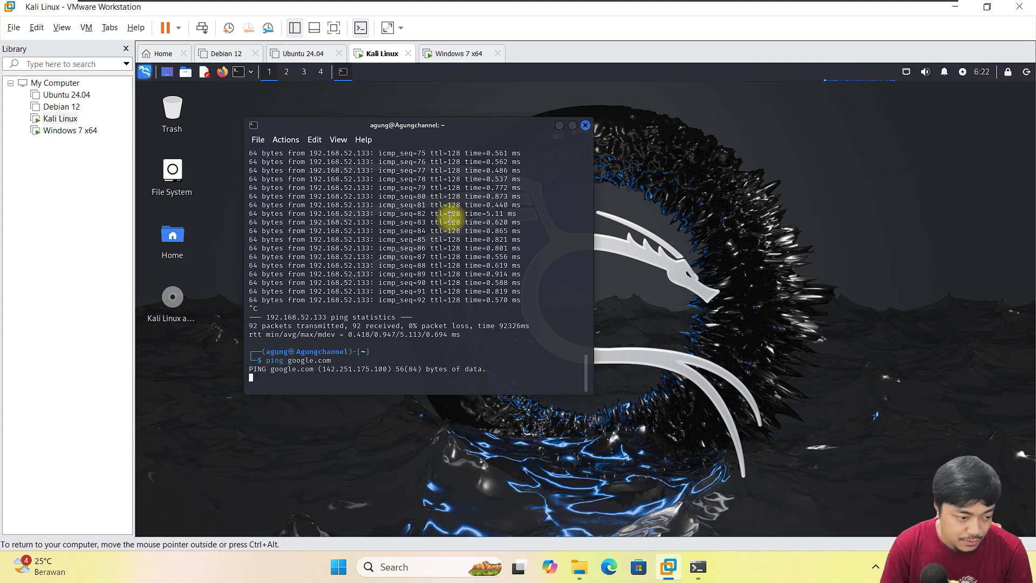
pyautogui.hotkey('ctrl', 'c')
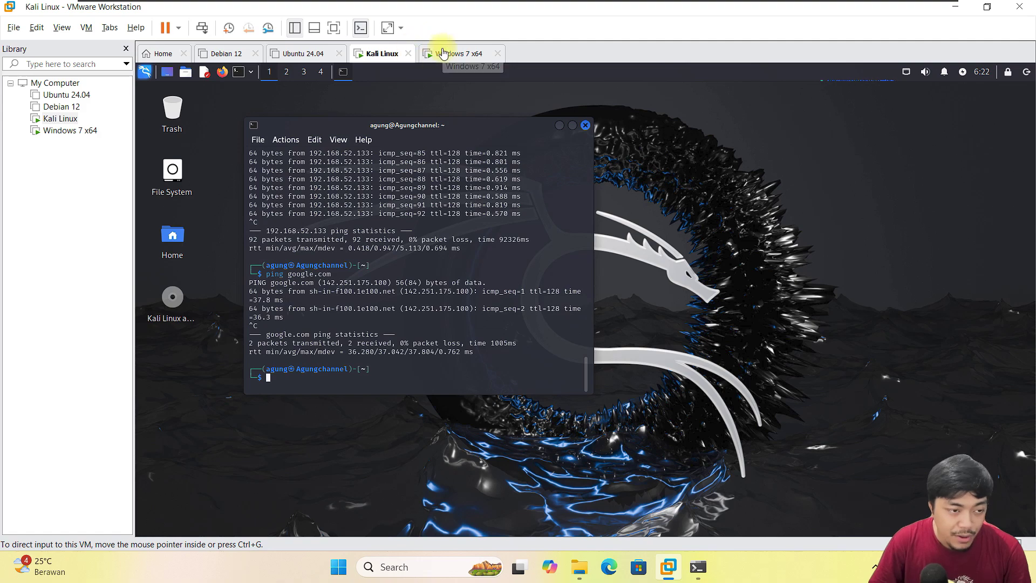
pyautogui.click(700, 569)
pyautogui.click(700, 569)
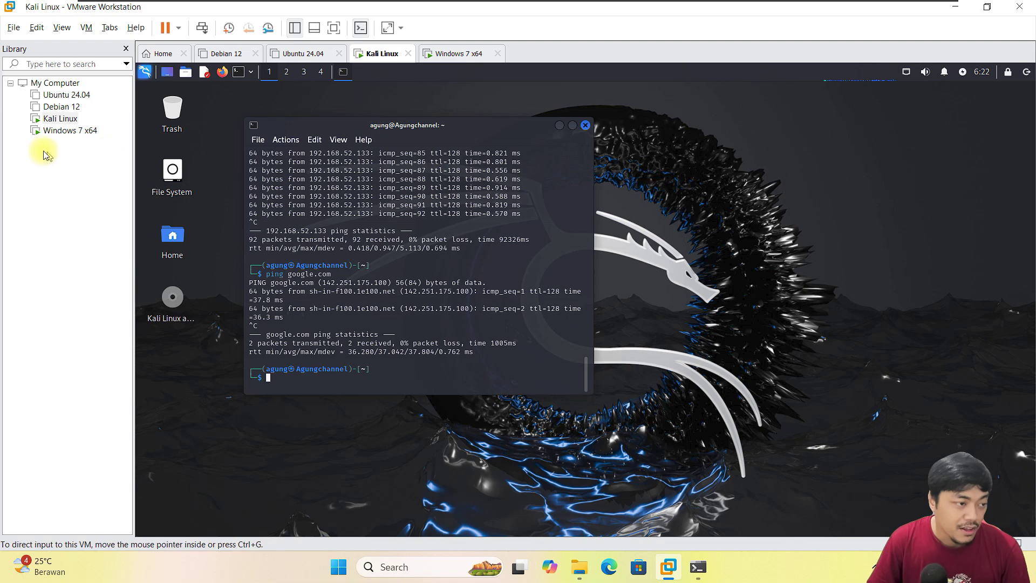
# Step: Set the Kali Linux VM's network adapter to Host-only in its virtual machine settings and apply the change
pyautogui.rightClick(60, 121)
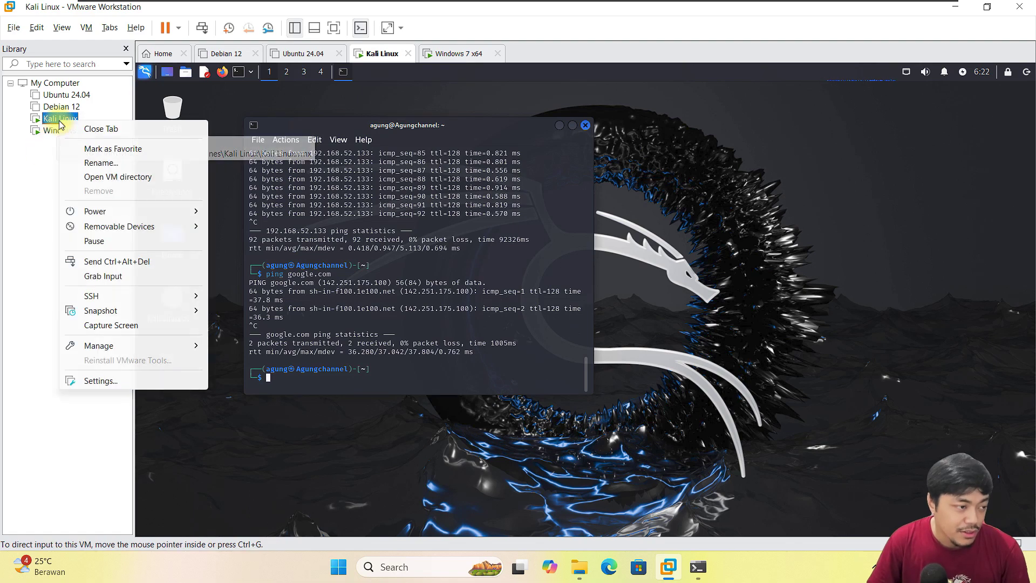
pyautogui.click(121, 381)
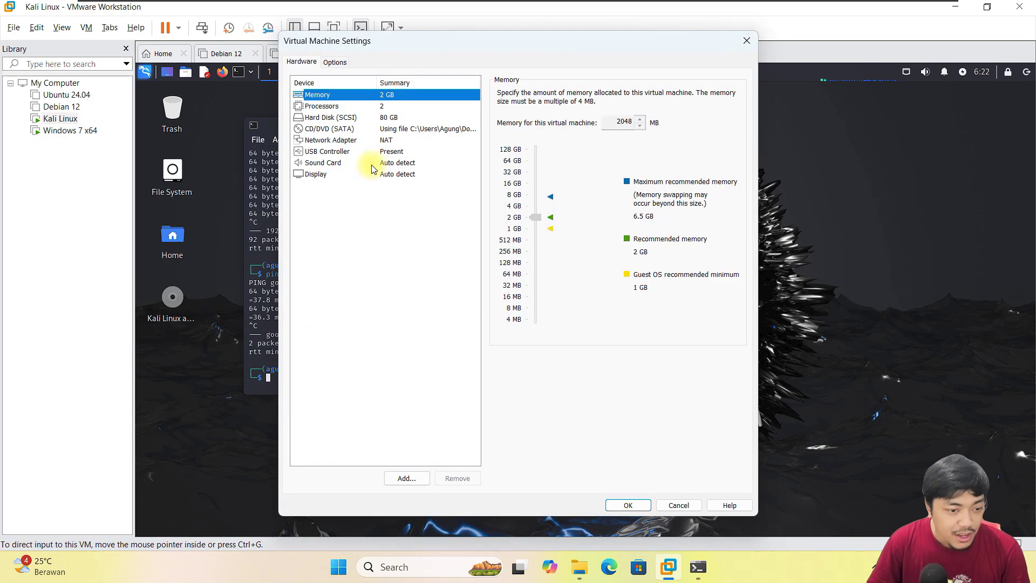
pyautogui.click(372, 140)
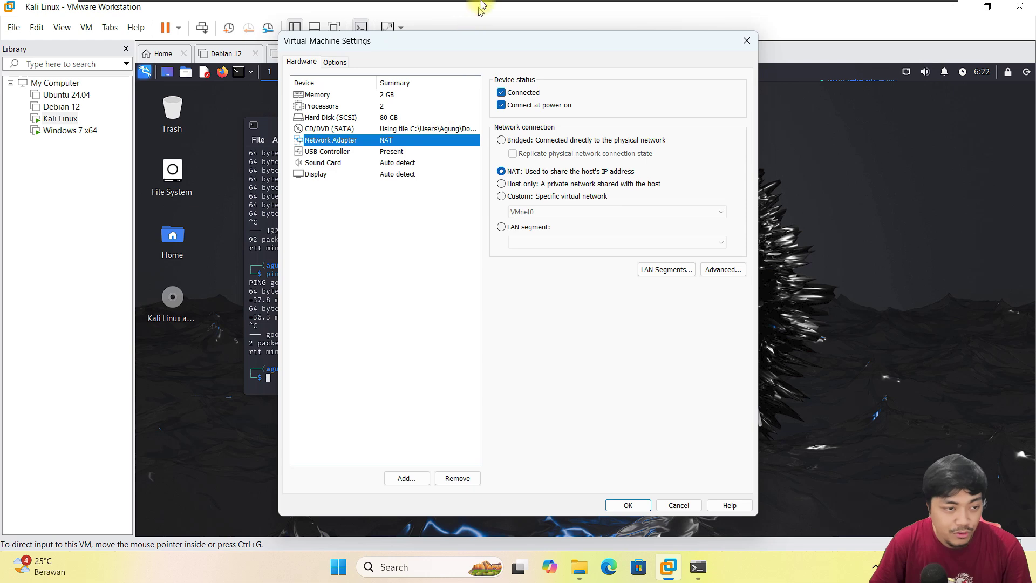
pyautogui.moveTo(483, 47); pyautogui.dragTo(495, 78)
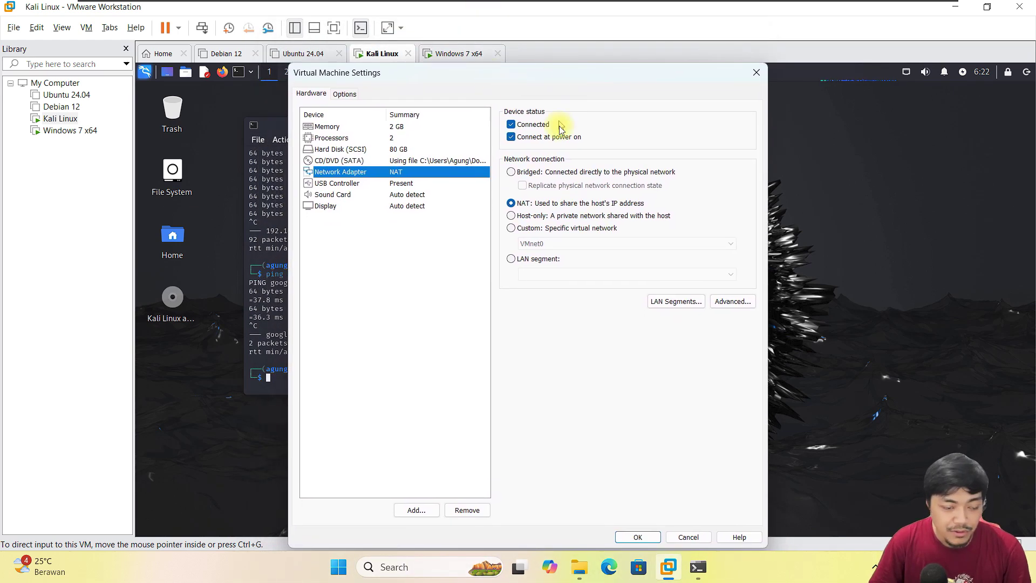
pyautogui.click(555, 216)
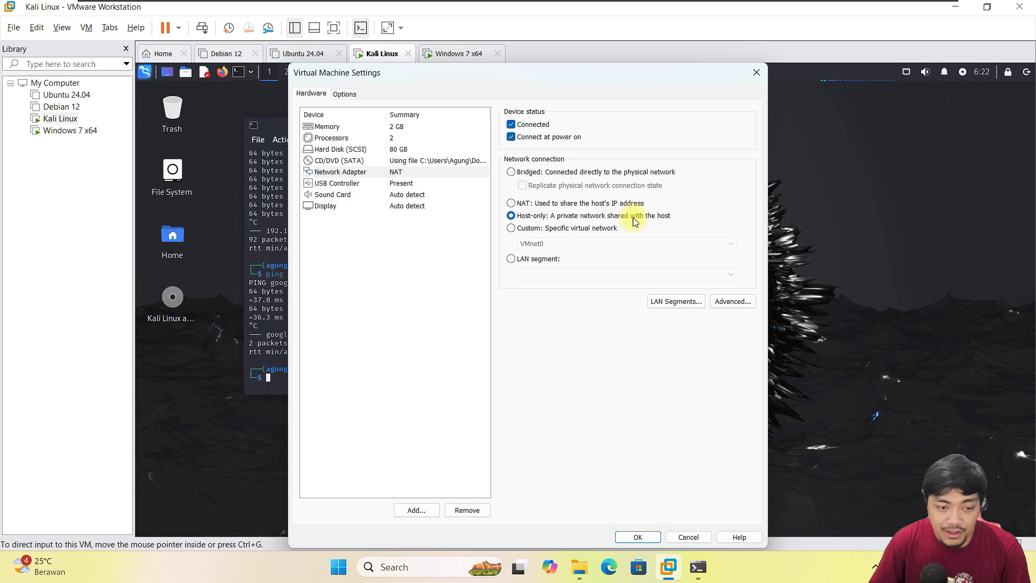
pyautogui.moveTo(577, 77); pyautogui.dragTo(588, 74)
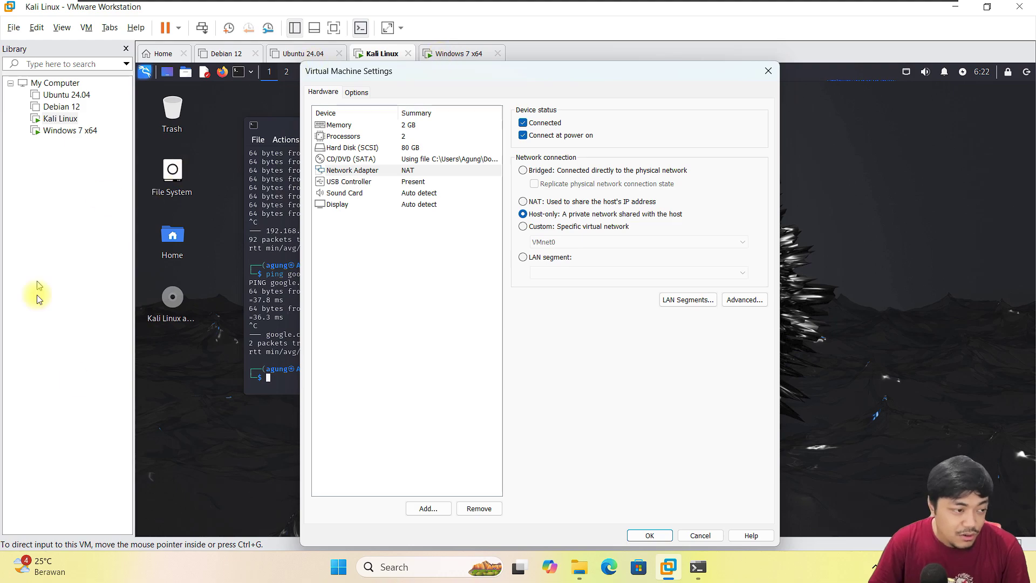
pyautogui.click(698, 568)
pyautogui.click(698, 567)
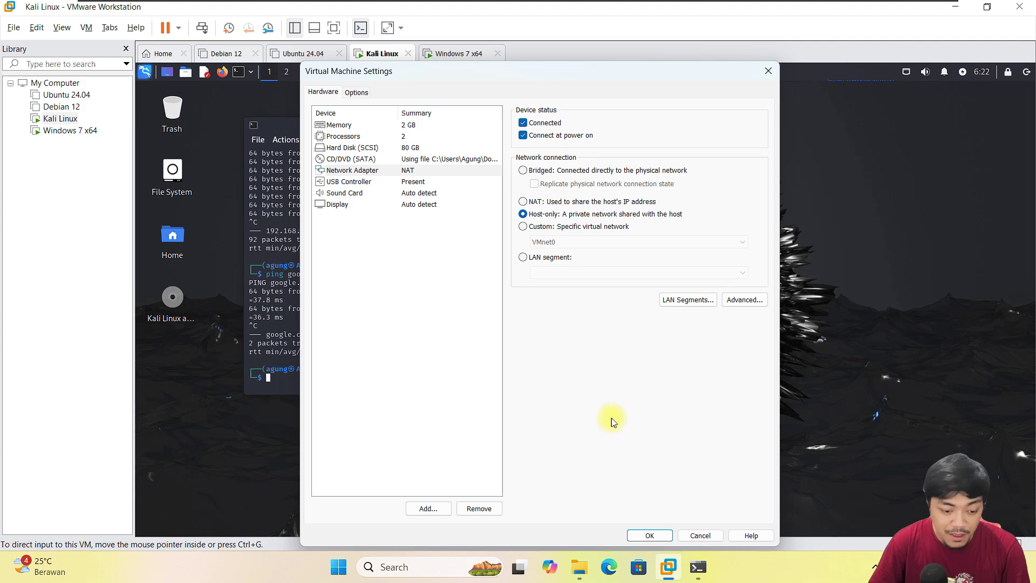
pyautogui.click(650, 535)
# Step: Set the Windows 7 x64 VM's network adapter to Host-only in its virtual machine settings and apply the change
pyautogui.rightClick(54, 134)
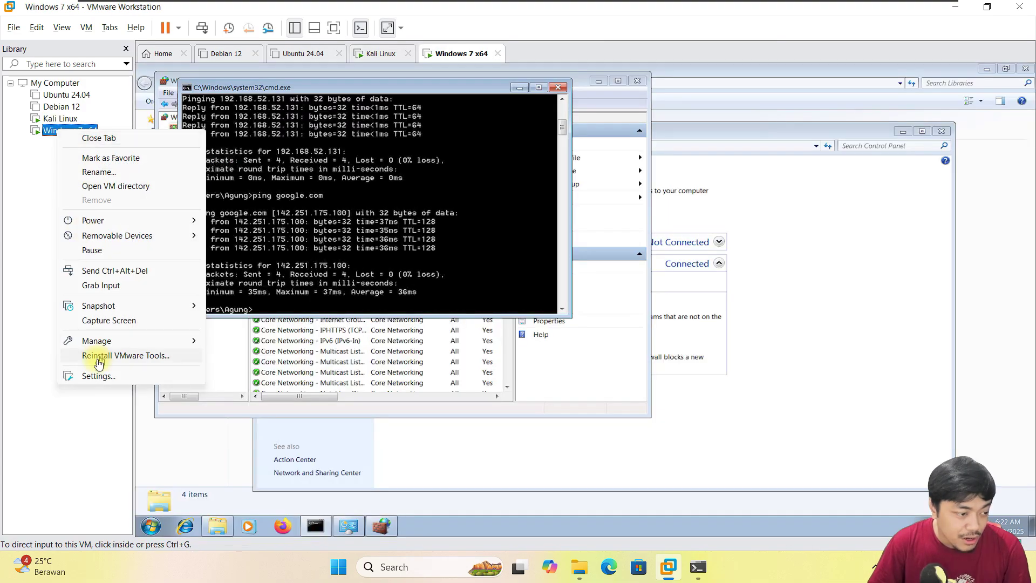
pyautogui.click(93, 376)
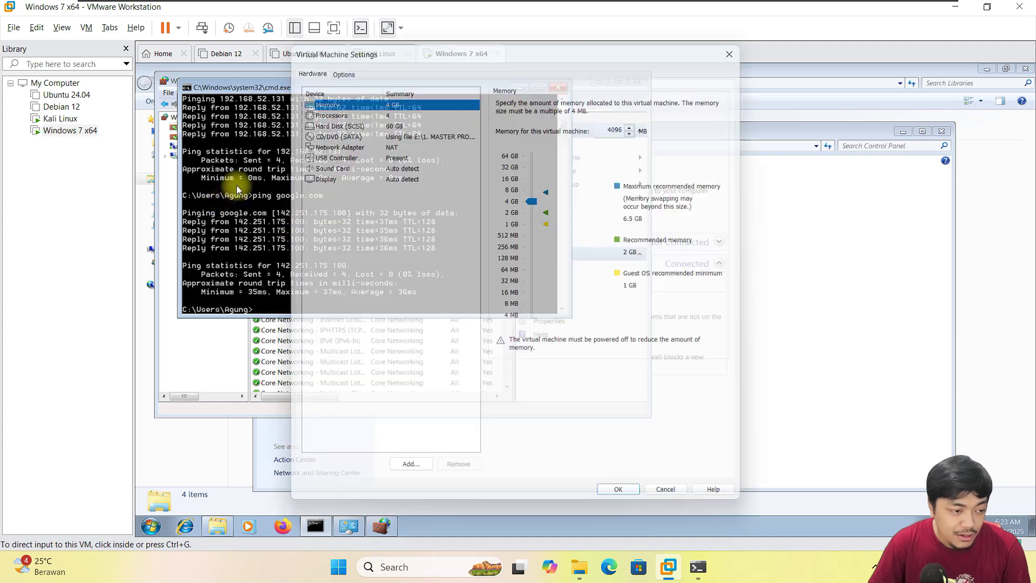
pyautogui.click(386, 142)
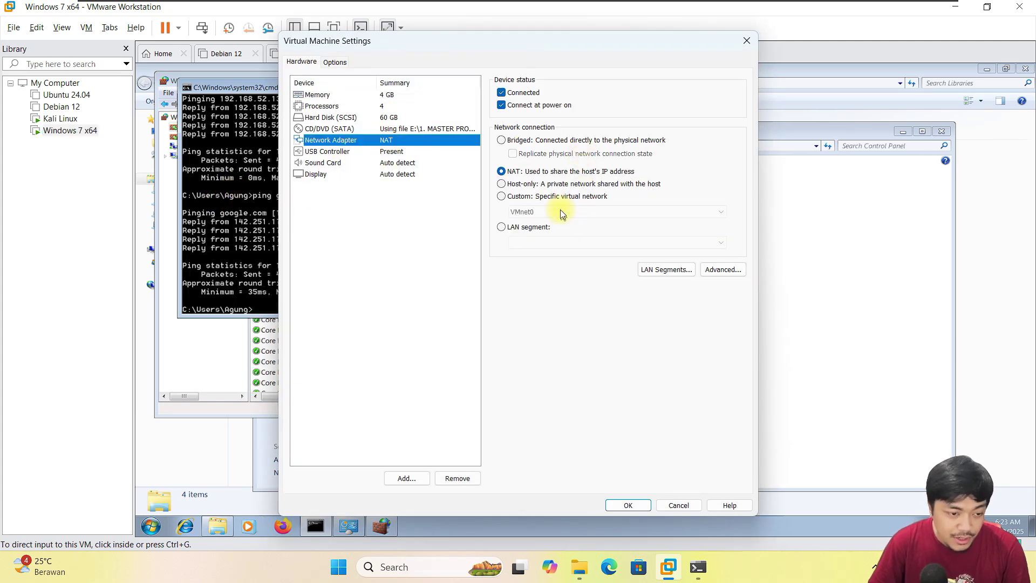
pyautogui.click(552, 185)
pyautogui.click(630, 505)
# Step: Run "ipconfig" twice in the Windows 7 Command Prompt to check its address on the host-only network
pyautogui.click(351, 209)
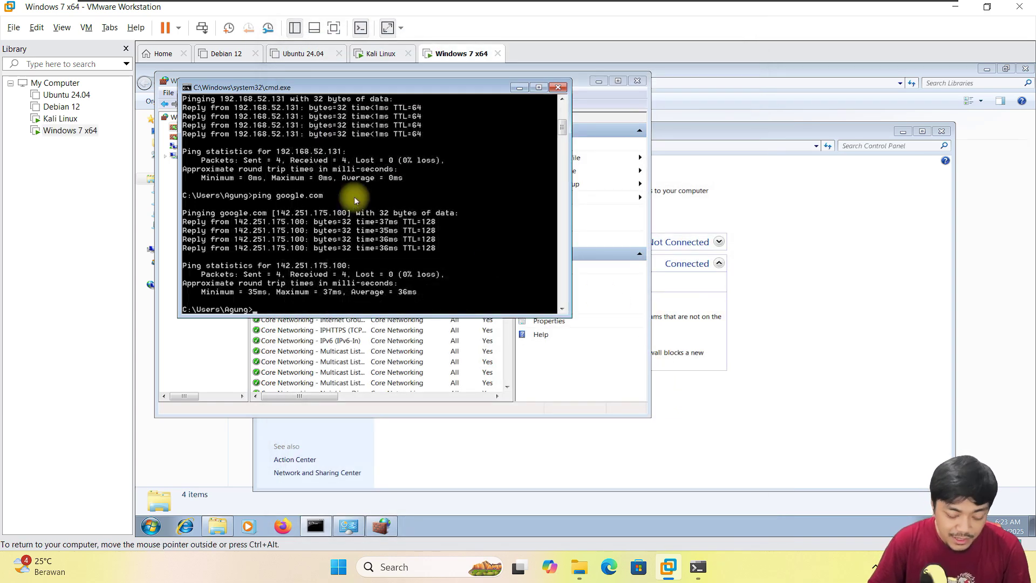
pyautogui.write('ipconfig')
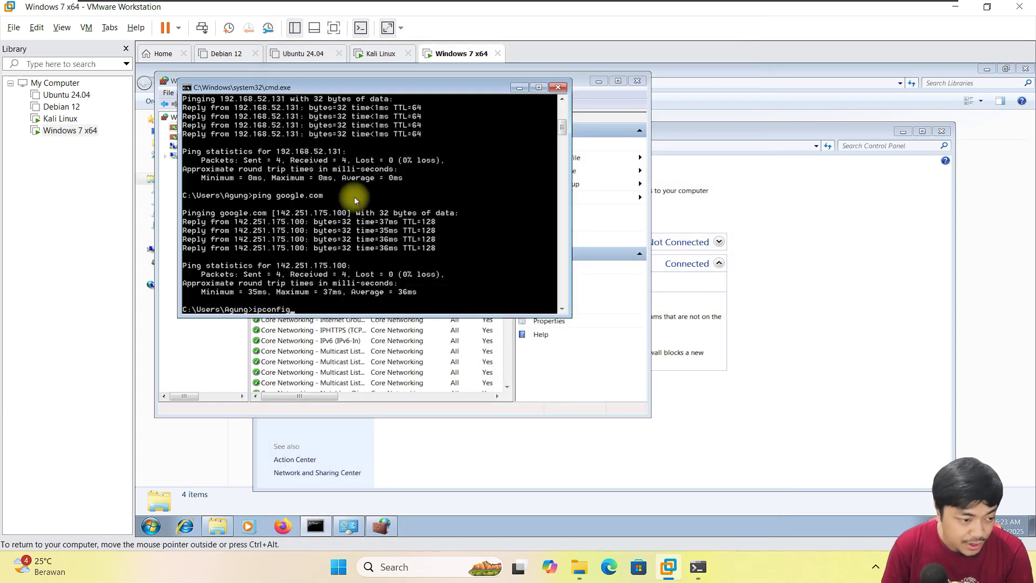
pyautogui.press('Return')
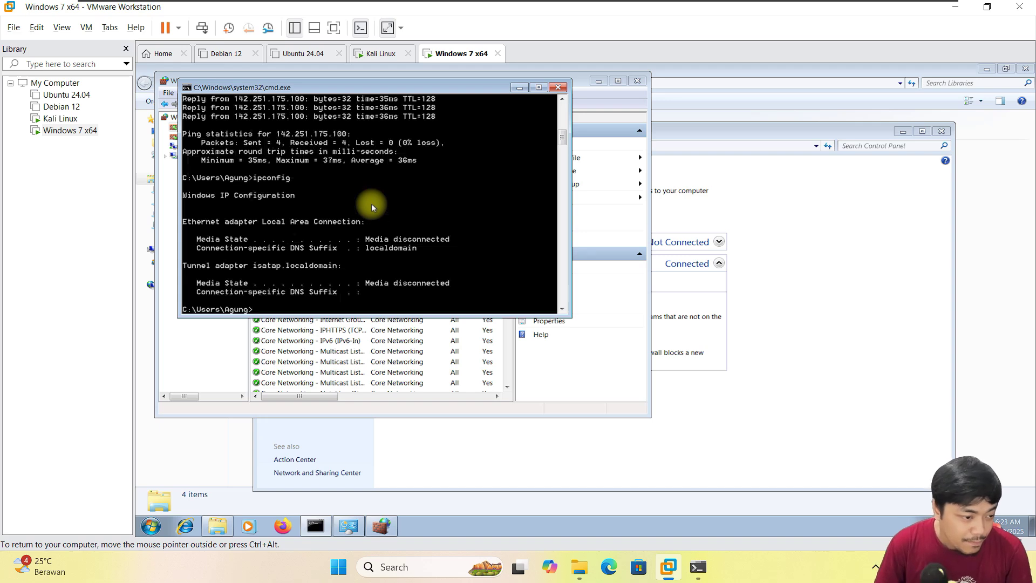
pyautogui.press('Up')
pyautogui.press('Return')
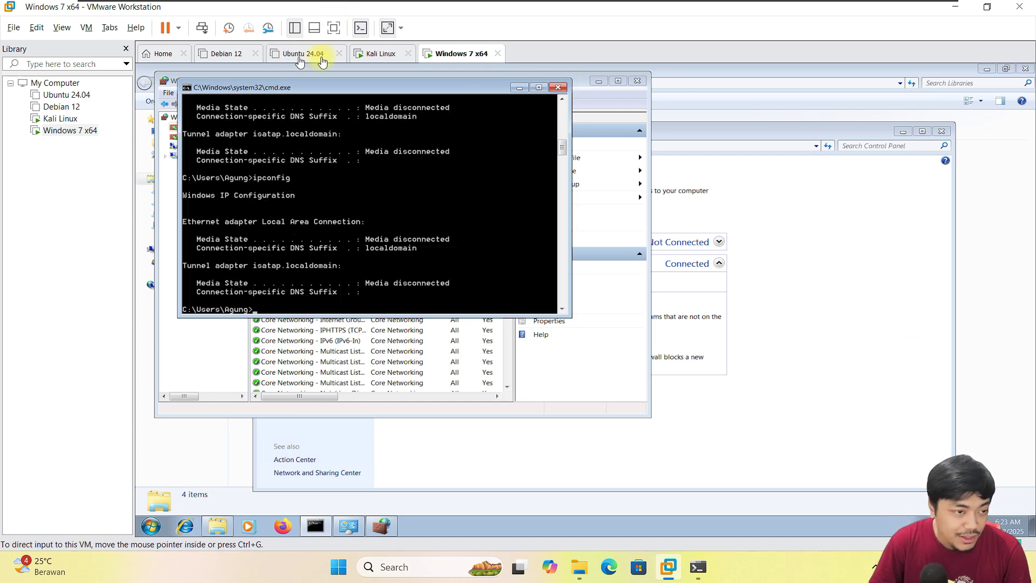
# Step: Run "ip a" in the Kali Linux terminal and examine the IPv4 address of eth0
pyautogui.click(381, 53)
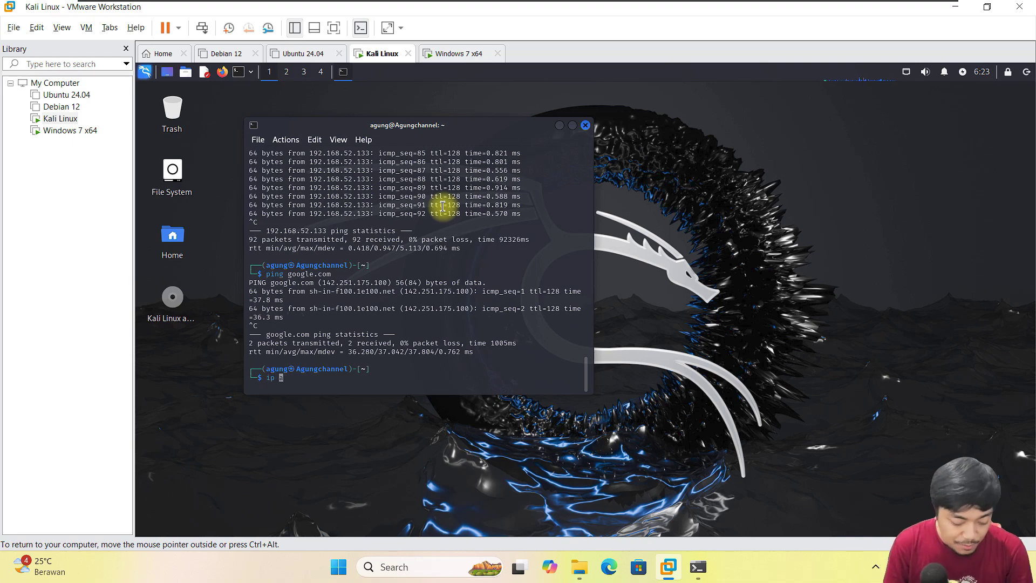
pyautogui.write('a')
pyautogui.press('Return')
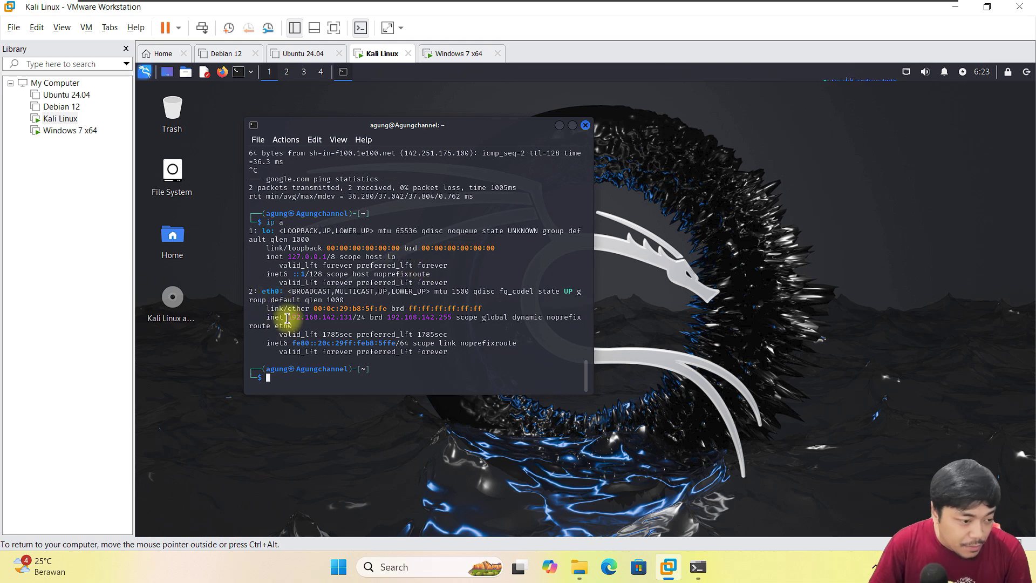
pyautogui.moveTo(288, 317); pyautogui.dragTo(343, 318)
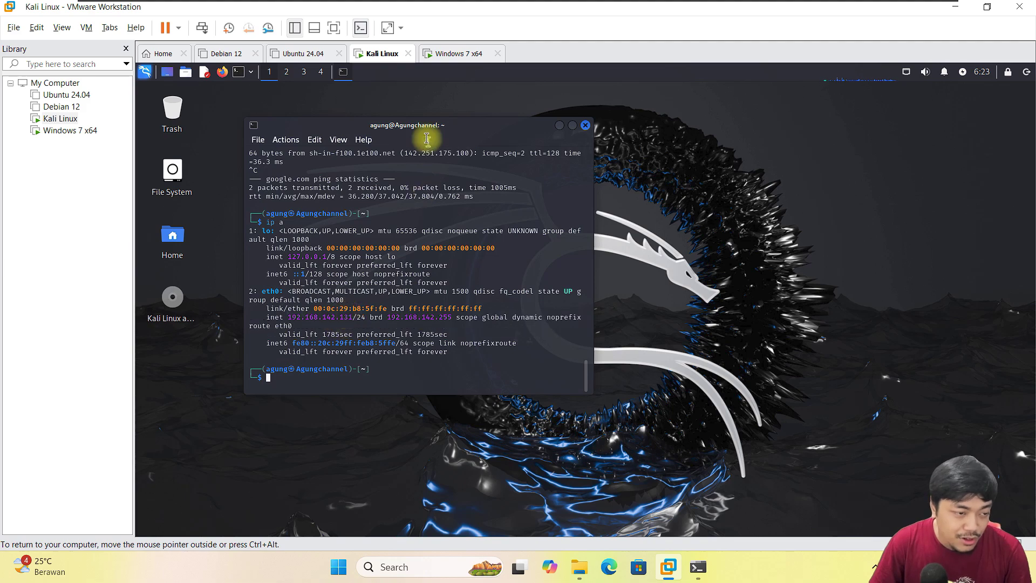
# Step: Return to the Windows 7 VM and rerun "ipconfig" to read its newly assigned IPv4 address
pyautogui.click(459, 53)
pyautogui.press('Up')
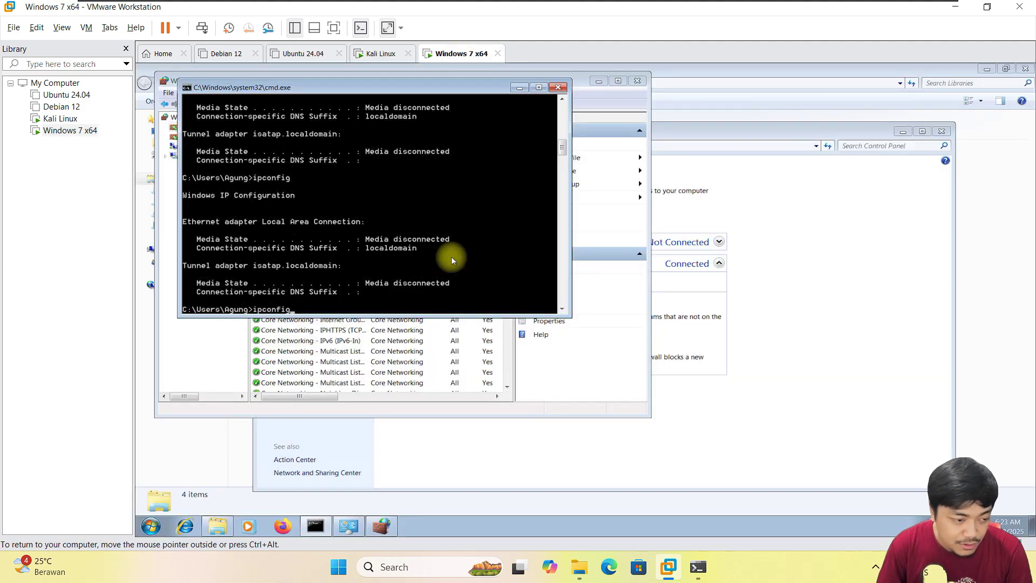
pyautogui.press('Return')
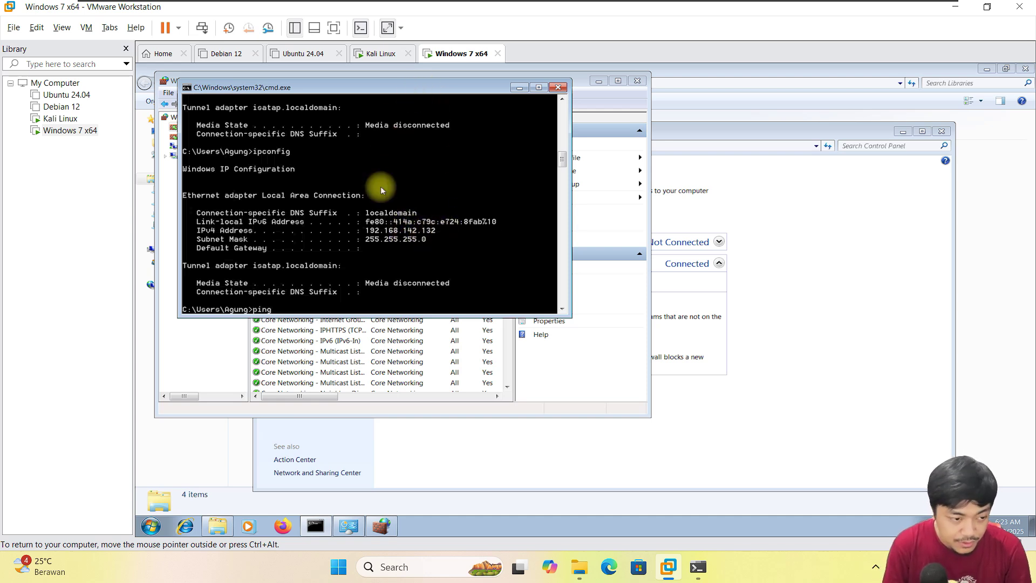
# Step: Ping the Kali Linux VM at 192.168.142.131 from the Windows 7 Command Prompt
pyautogui.write('192.1698')
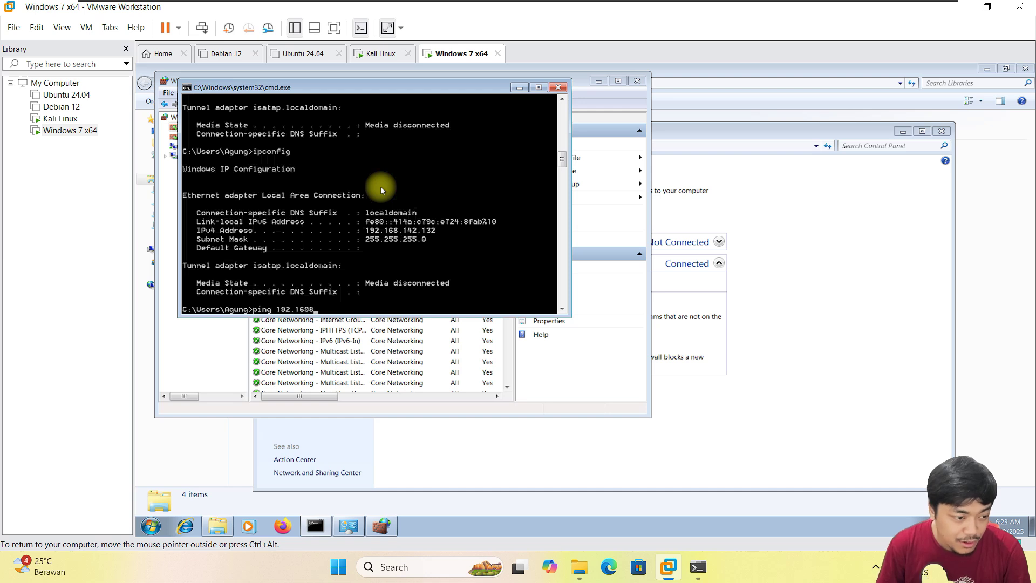
pyautogui.press('BackSpace')
pyautogui.press('BackSpace')
pyautogui.write('8.14')
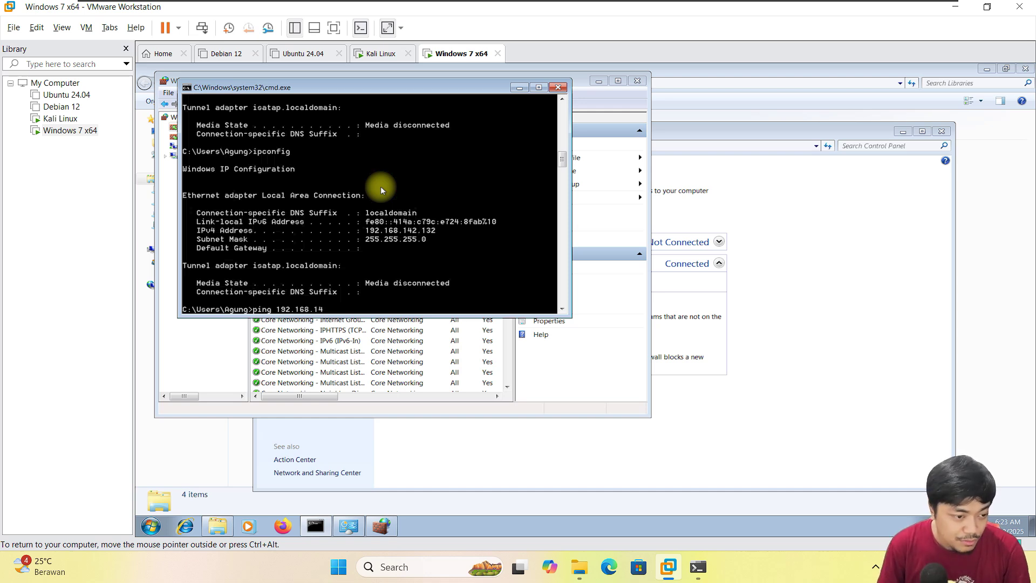
pyautogui.write('2.132')
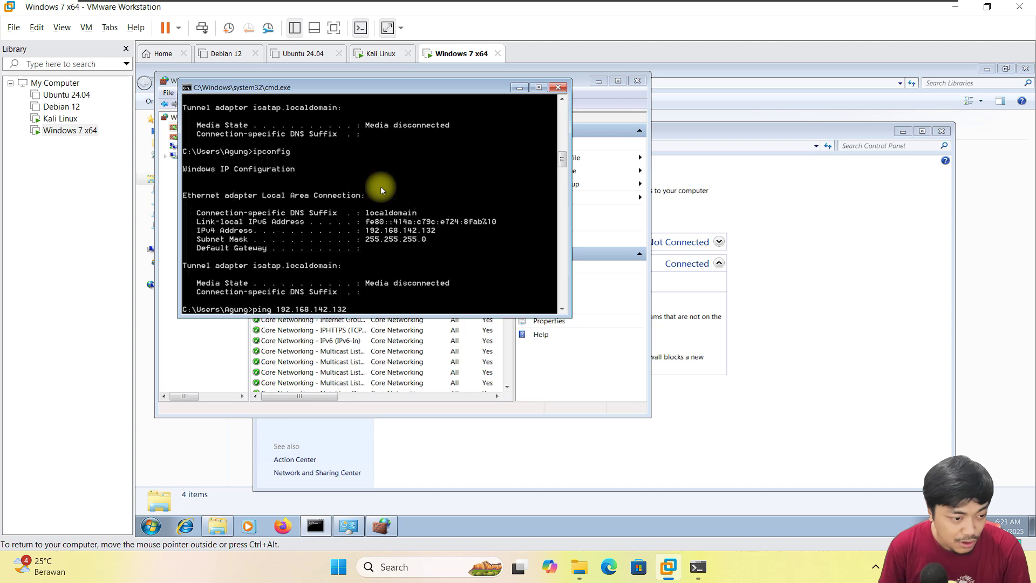
pyautogui.press('BackSpace')
pyautogui.write('1')
pyautogui.press('Return')
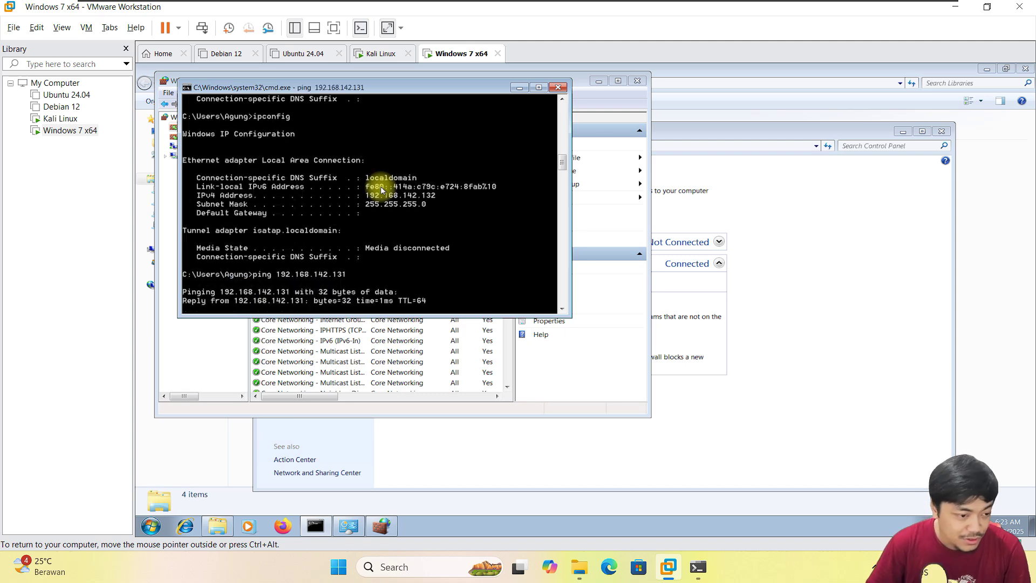
# Step: Switch to the Kali Linux VM and try to ping 192.168.142.133 from its terminal
pyautogui.click(372, 53)
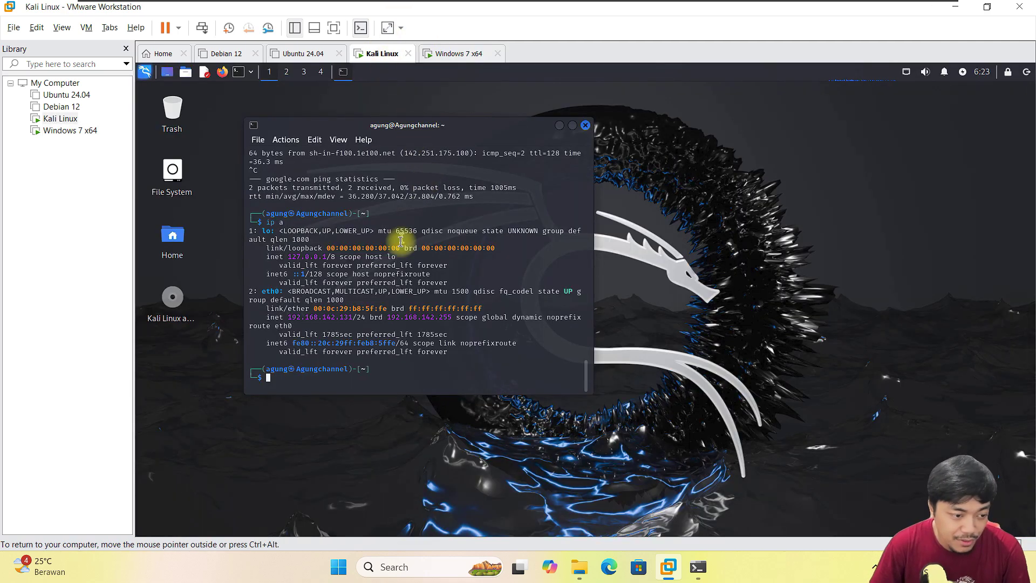
pyautogui.write('ping 192')
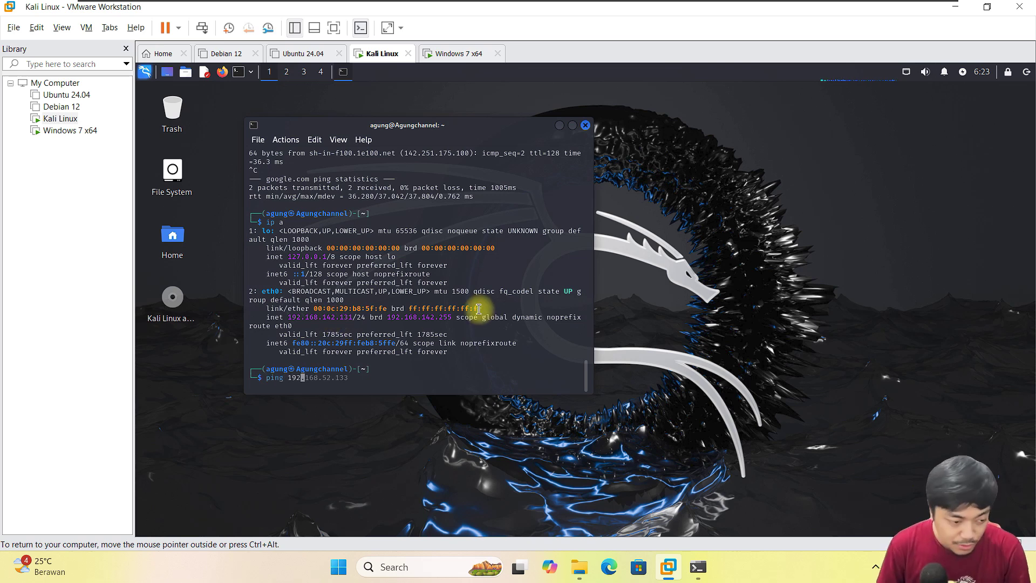
pyautogui.write('.168.142.')
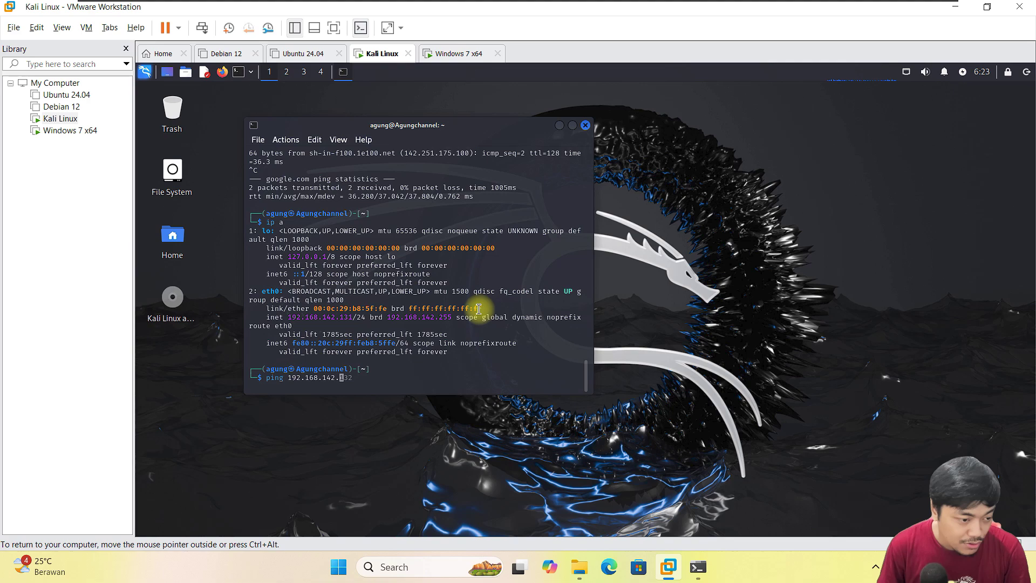
pyautogui.write('133')
pyautogui.press('Return')
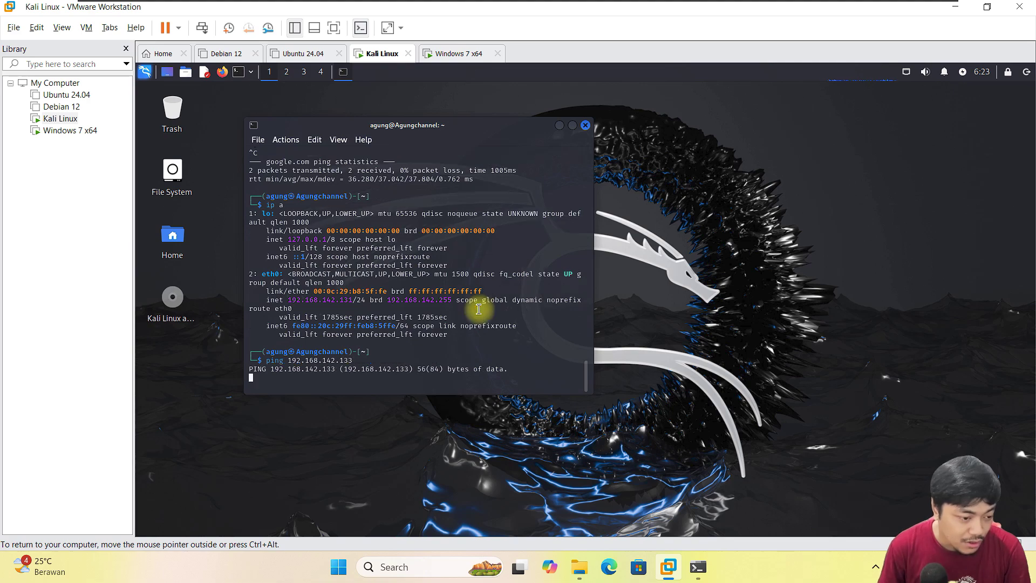
# Step: Recheck the Windows 7 VM's IPv4 address and ping 192.168.142.132 from the Kali Linux terminal, stopping after a few packets
pyautogui.click(471, 54)
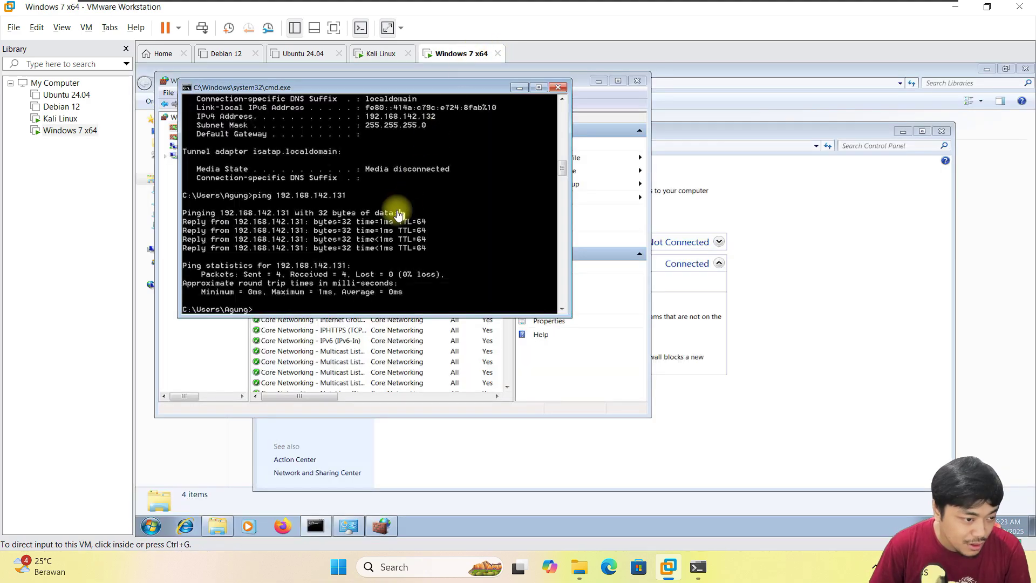
pyautogui.click(382, 54)
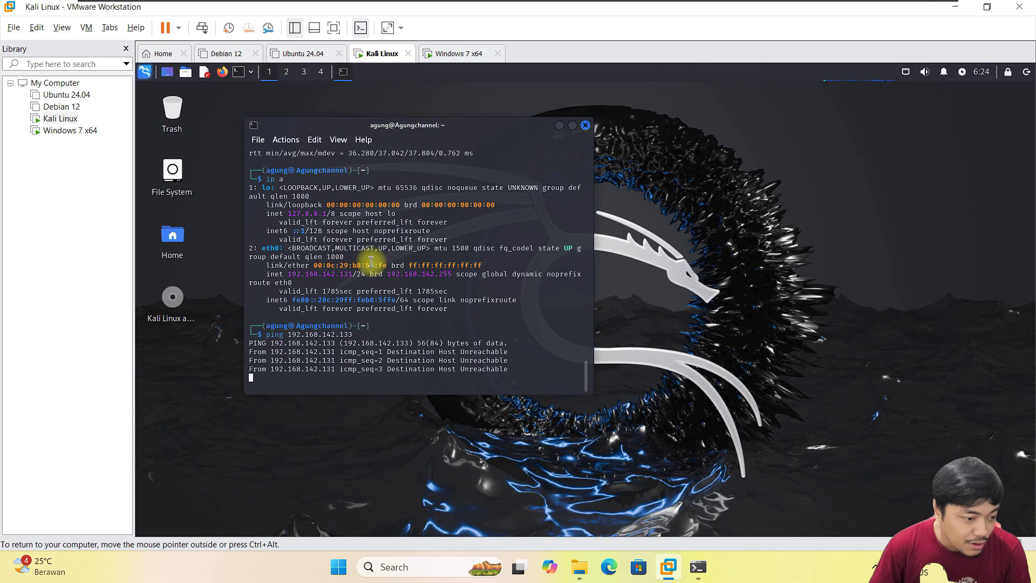
pyautogui.hotkey('ctrl', 'c')
pyautogui.press('Up')
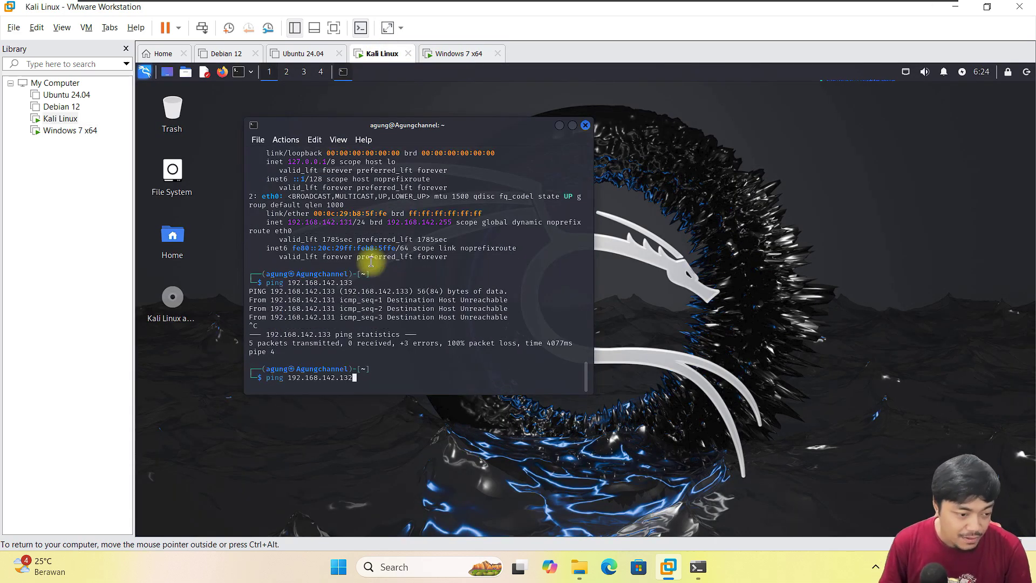
pyautogui.press('Return')
pyautogui.moveTo(387, 275); pyautogui.dragTo(392, 280)
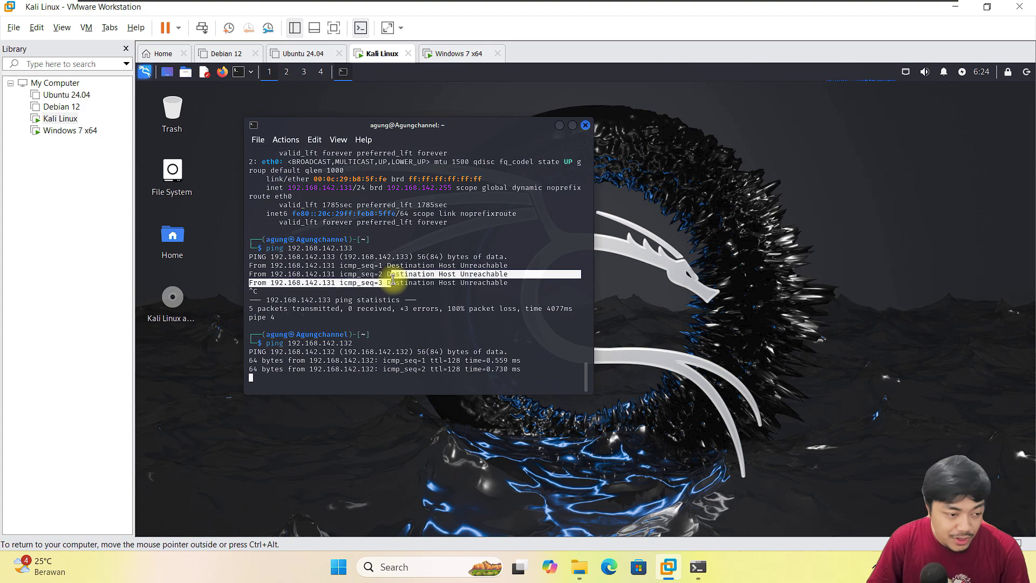
pyautogui.click(410, 267)
pyautogui.hotkey('ctrl', 'c')
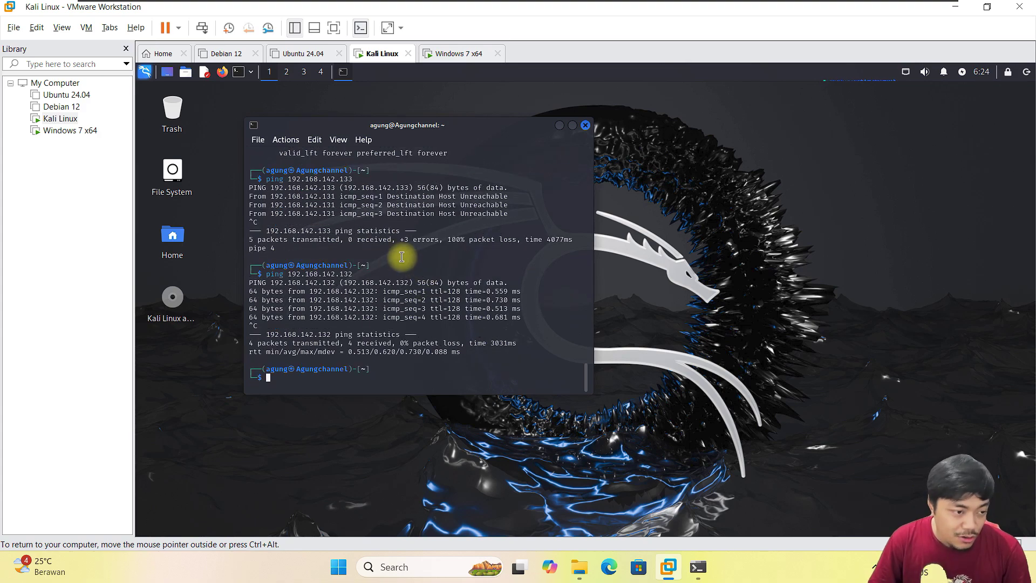
pyautogui.scroll(4, 585, 377)
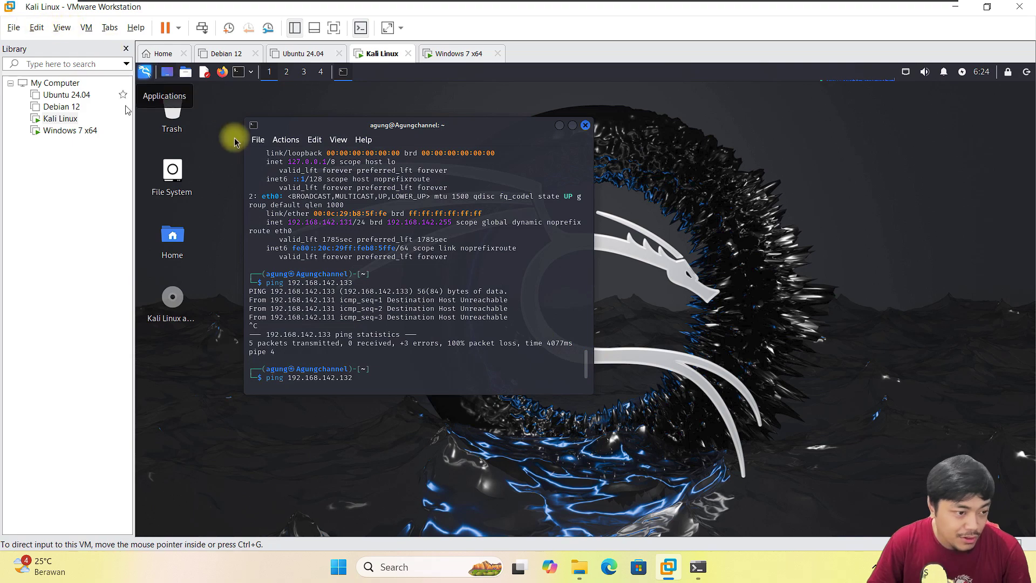
# Step: Compare the subnet addresses of VMnet1 and VMnet8 in the Virtual Network Editor and close it without changes
pyautogui.click(38, 29)
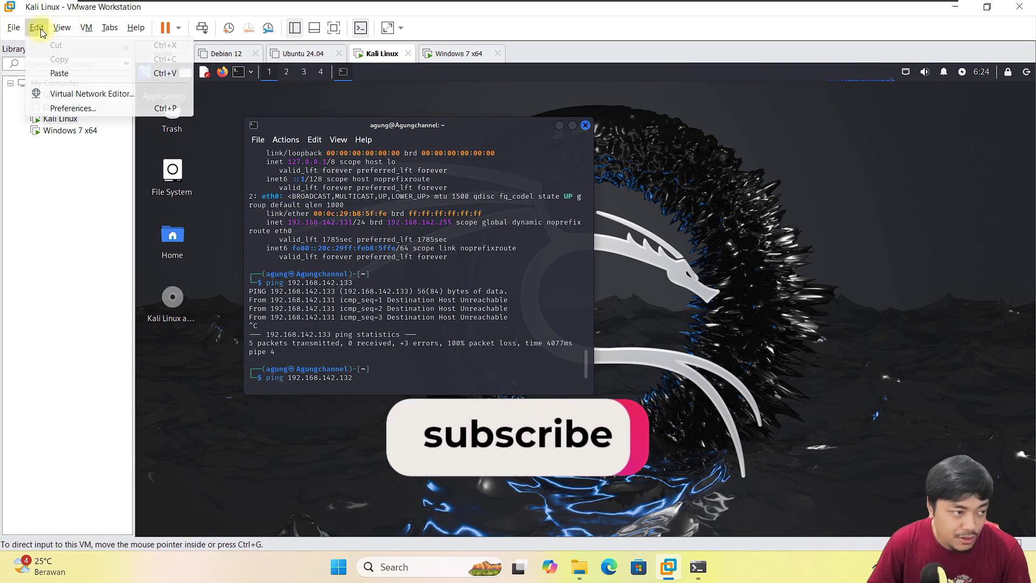
pyautogui.click(67, 94)
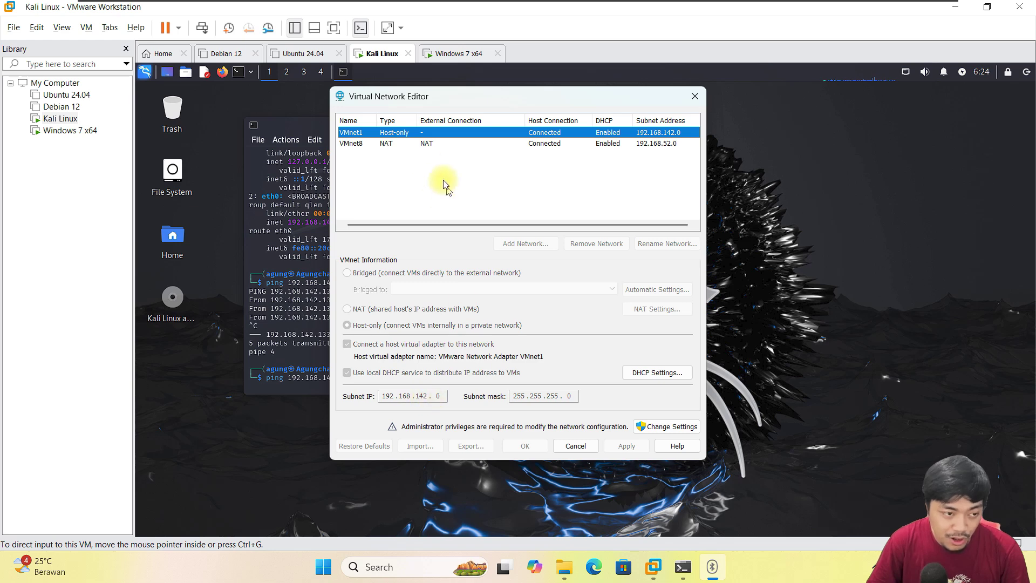
pyautogui.click(421, 143)
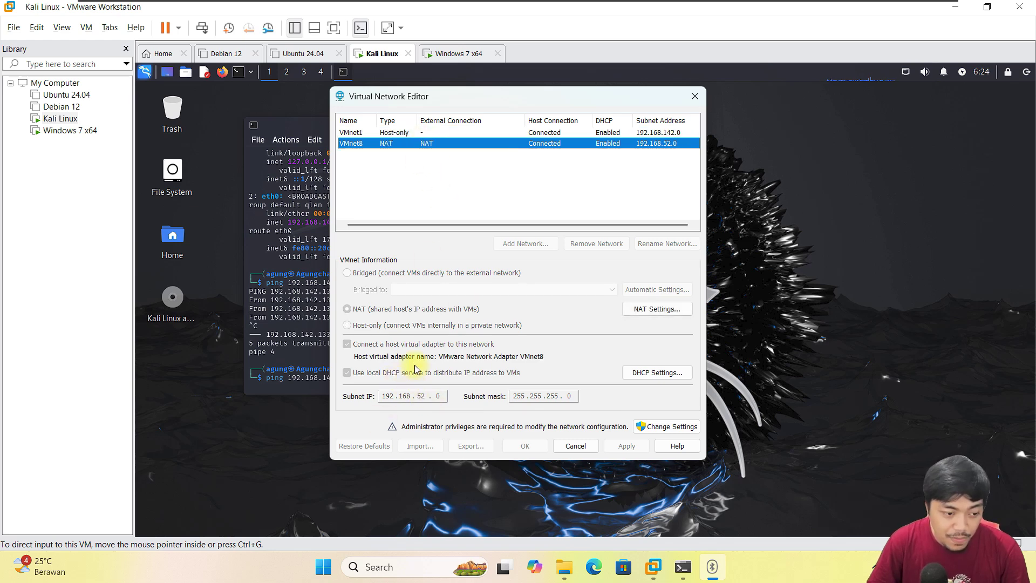
pyautogui.click(435, 133)
pyautogui.click(440, 145)
pyautogui.click(435, 134)
pyautogui.click(437, 143)
pyautogui.click(435, 133)
pyautogui.click(579, 449)
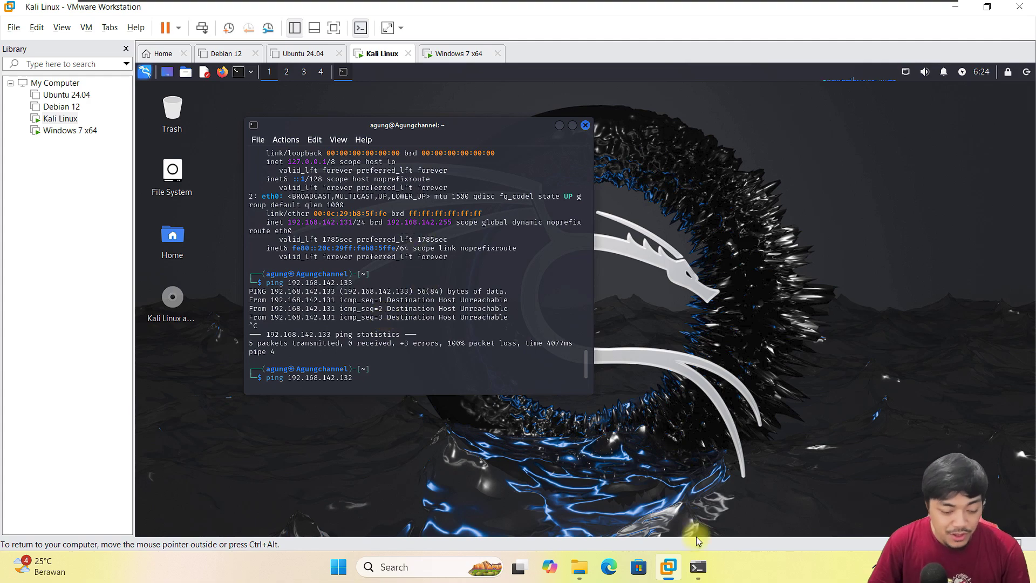
# Step: Switch to the host's Command Prompt and ping the Kali Linux VM at 192.168.142.131, stopping after a few packets
pyautogui.click(699, 556)
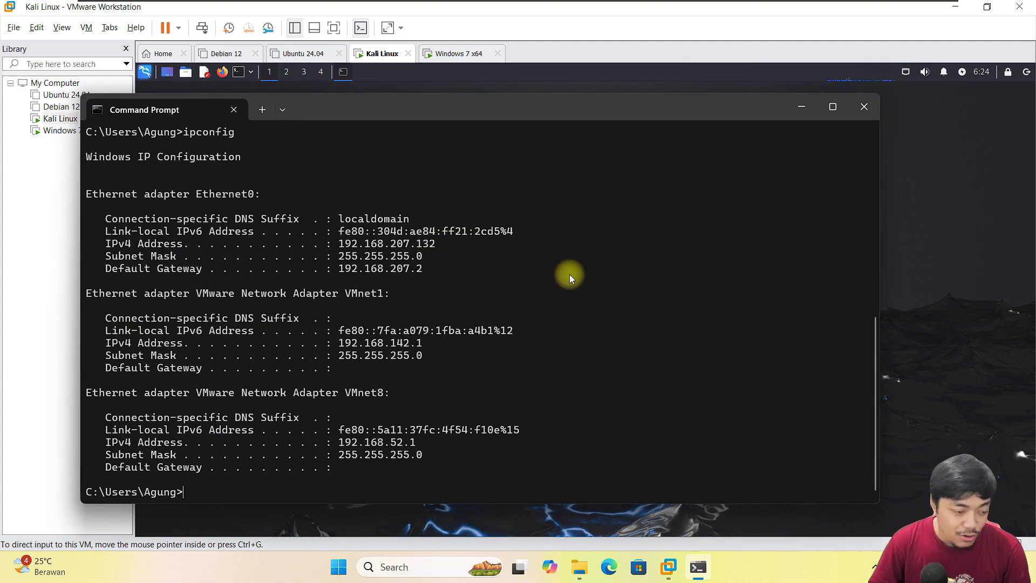
pyautogui.write('ping 192.168.1')
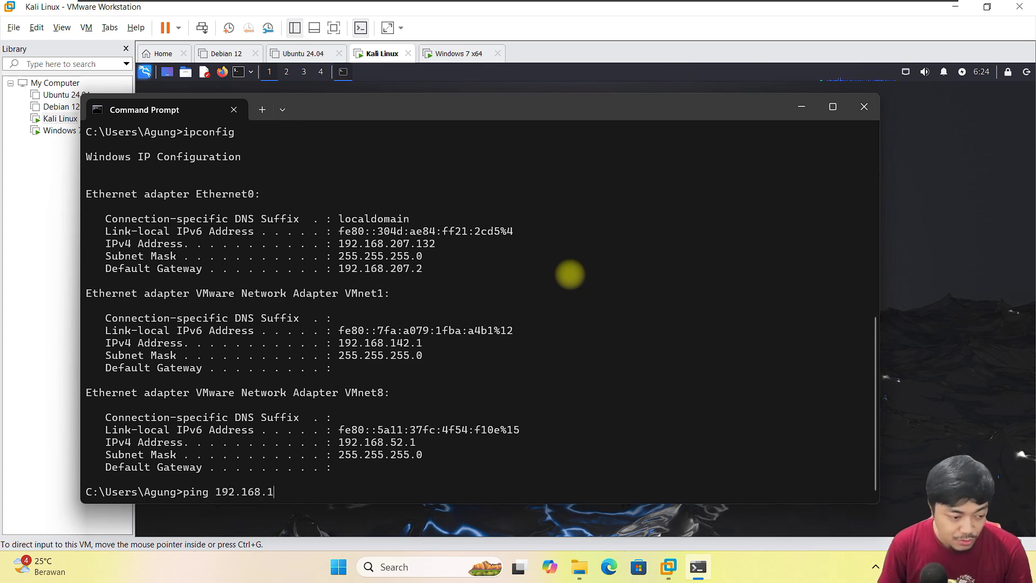
pyautogui.write('42.131')
pyautogui.press('Return')
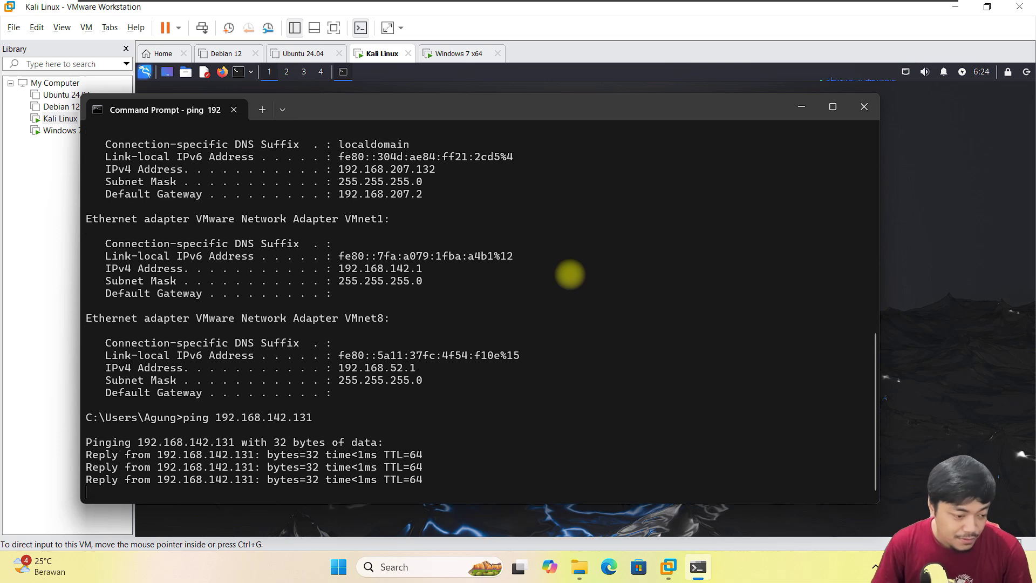
pyautogui.hotkey('ctrl', 'c')
# Step: Ping the Windows 7 VM at 192.168.142.132 from the host and review the VMnet1 adapter's IPv4 address in the ipconfig output
pyautogui.press('Up')
pyautogui.write('2')
pyautogui.press('Return')
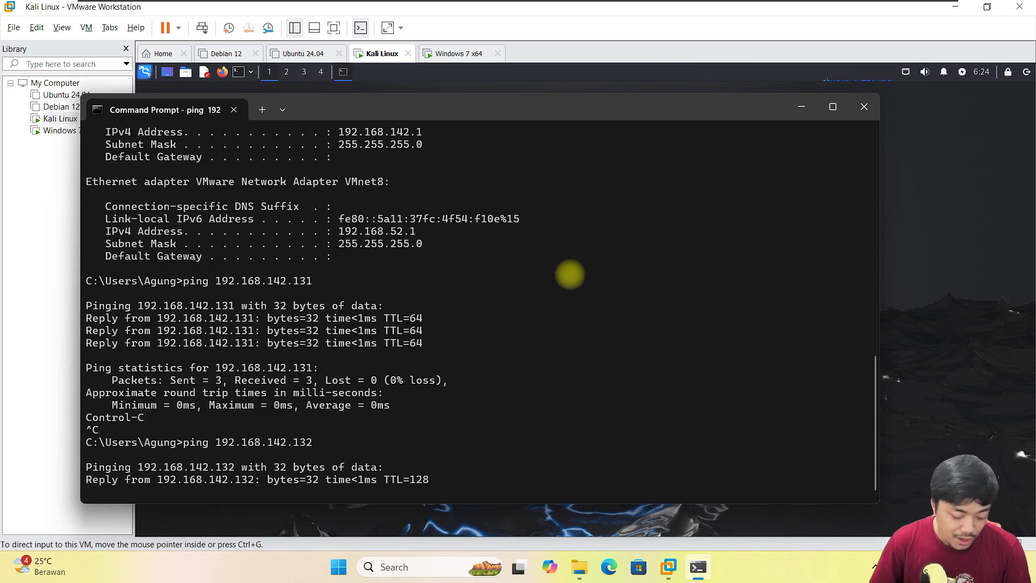
pyautogui.hotkey('ctrl', 'c')
pyautogui.scroll(5, 569, 274)
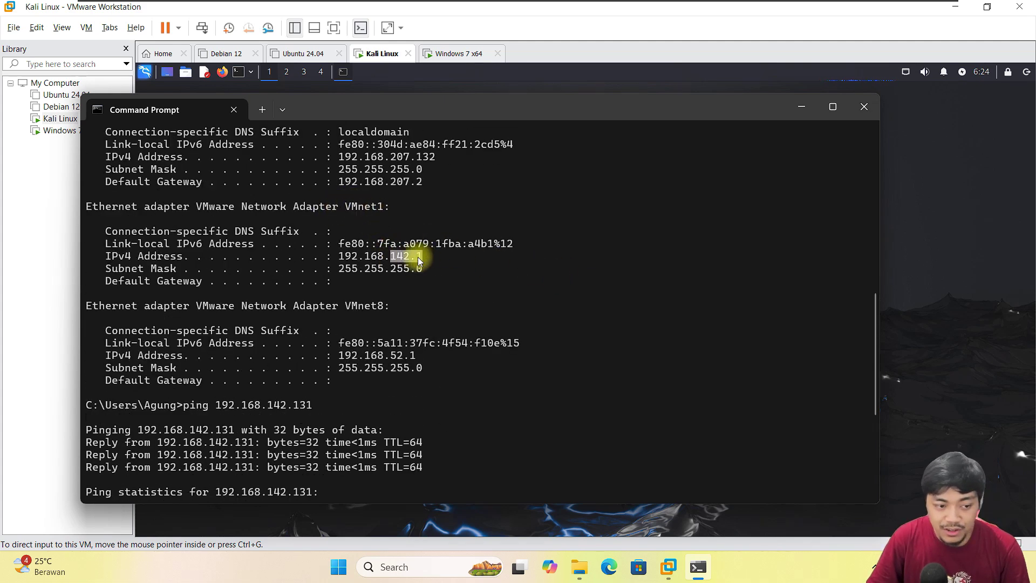
pyautogui.moveTo(418, 257); pyautogui.dragTo(423, 257)
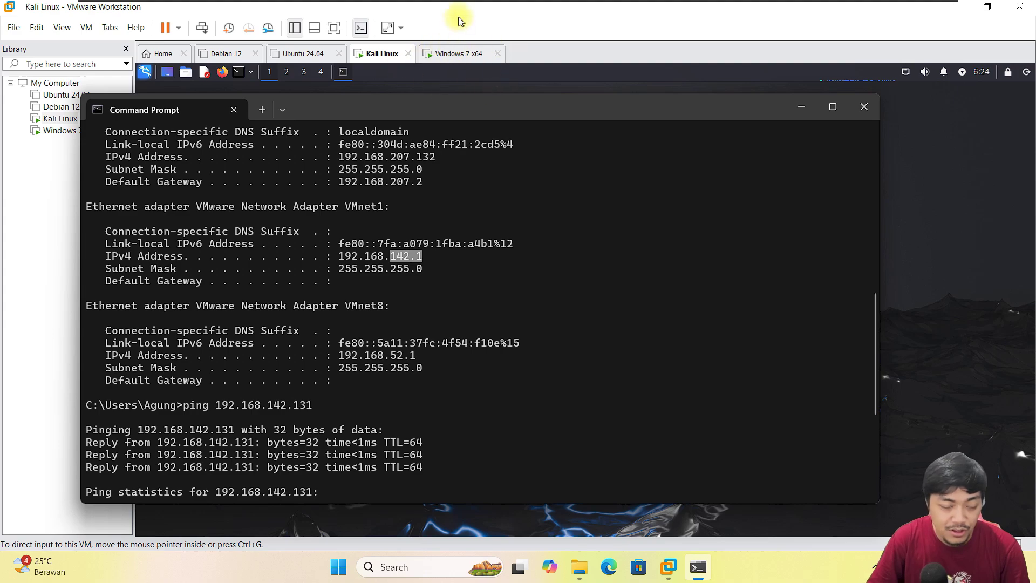
pyautogui.click(536, 287)
pyautogui.scroll(-4, 540, 319)
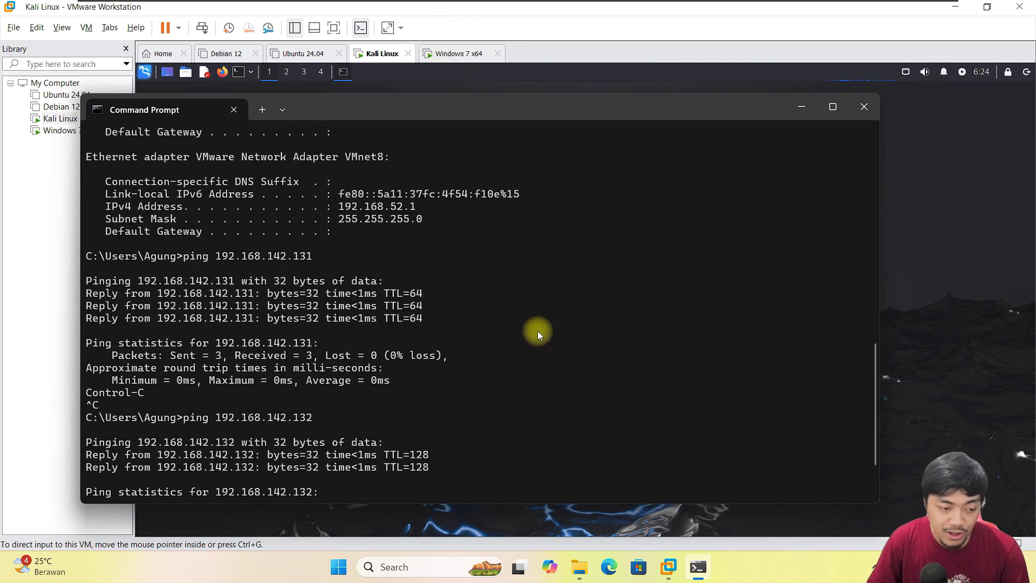
pyautogui.scroll(2, 533, 338)
pyautogui.scroll(-4, 530, 342)
# Step: Return to the Kali Linux VM and ping google.com from its terminal to test internet access under Host-only networking
pyautogui.click(382, 52)
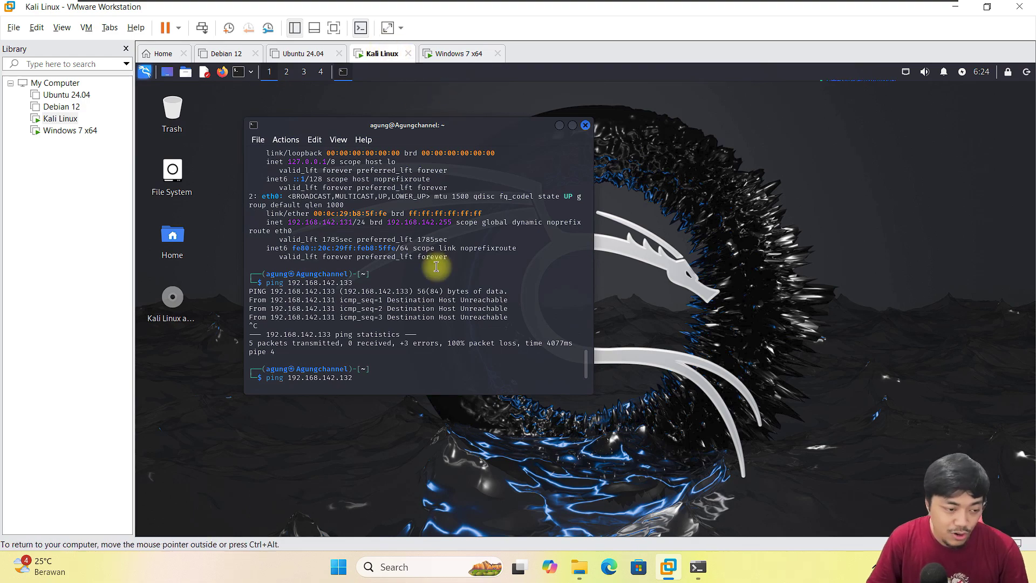
pyautogui.press('Up')
pyautogui.press('Up')
pyautogui.press('Up')
pyautogui.press('Return')
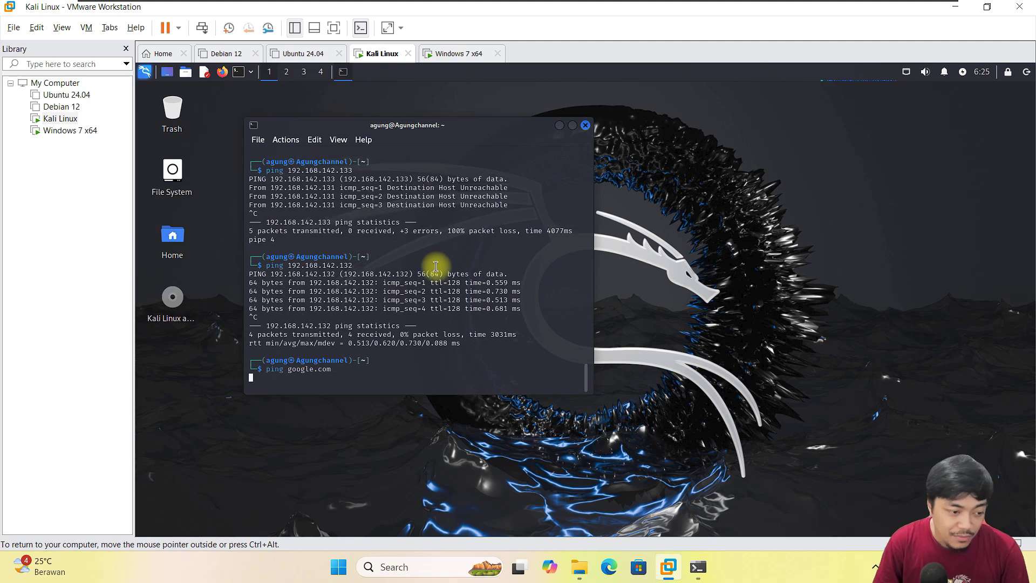
# Step: Ping google.com from the Windows 7 VM's Command Prompt and reposition the prompt window
pyautogui.click(458, 54)
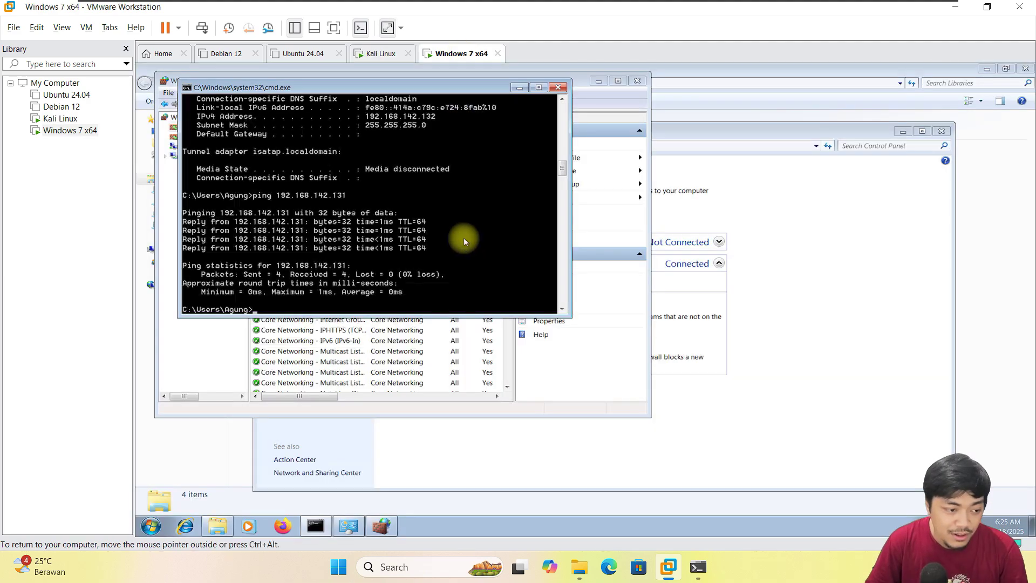
pyautogui.press('Up')
pyautogui.press('Up')
pyautogui.press('Up')
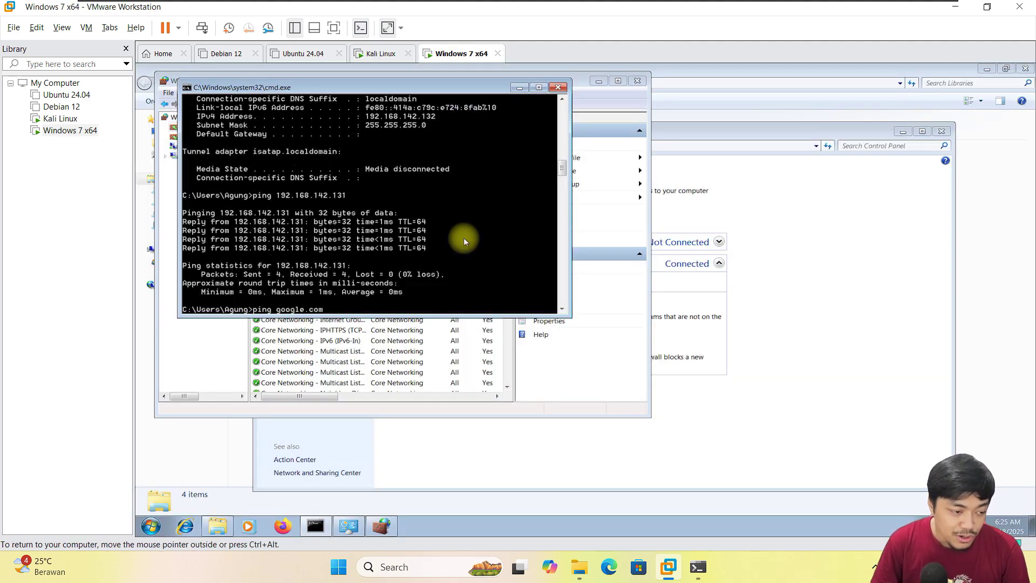
pyautogui.press('Return')
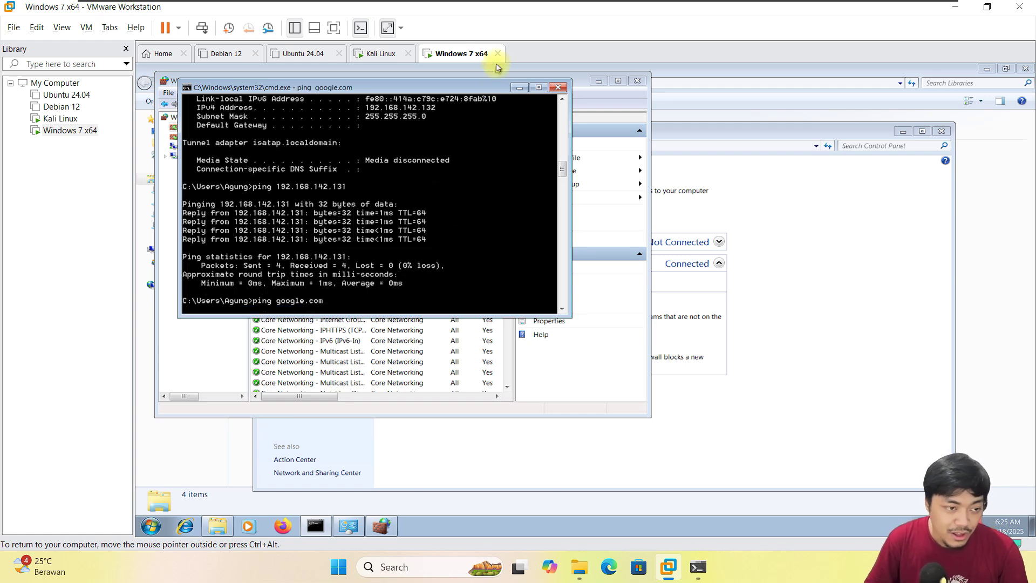
pyautogui.moveTo(381, 86); pyautogui.dragTo(436, 110)
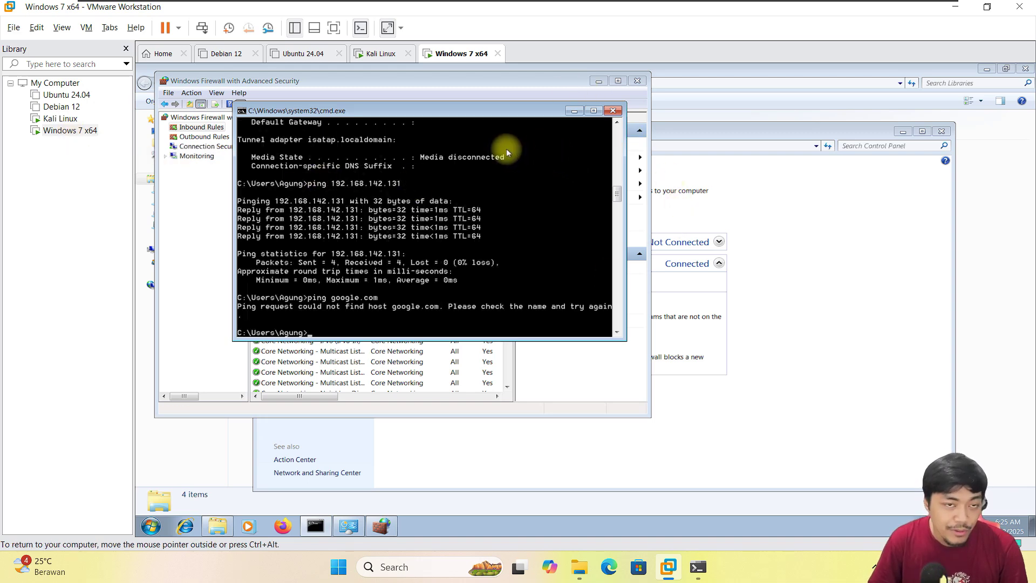
pyautogui.moveTo(452, 117); pyautogui.dragTo(381, 121)
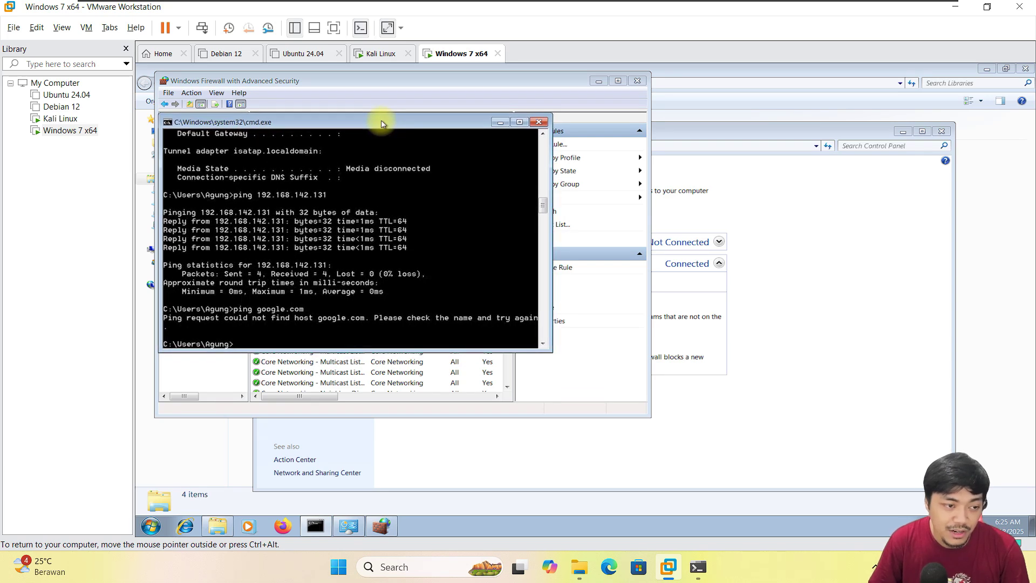